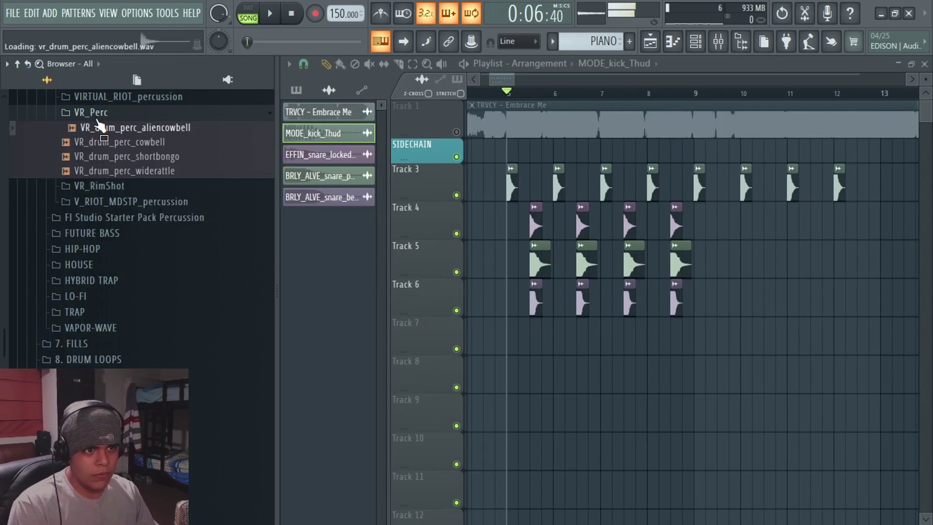
# Audition percussion samples from the dubstep and trap folders and layer Cymatics - Grime Perc 35 with the snares on Track 7.
pyautogui.moveTo(98, 129); pyautogui.dragTo(105, 148)
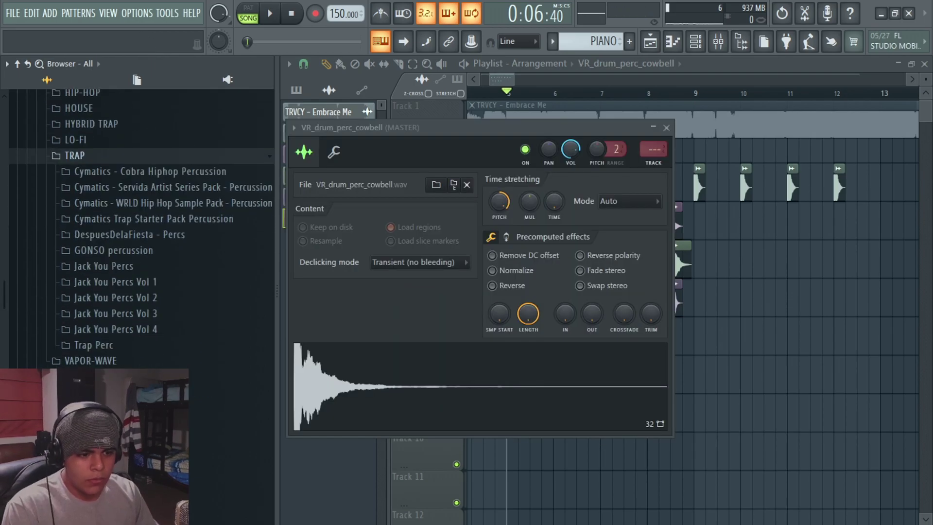
pyautogui.scroll(3, 155, 320)
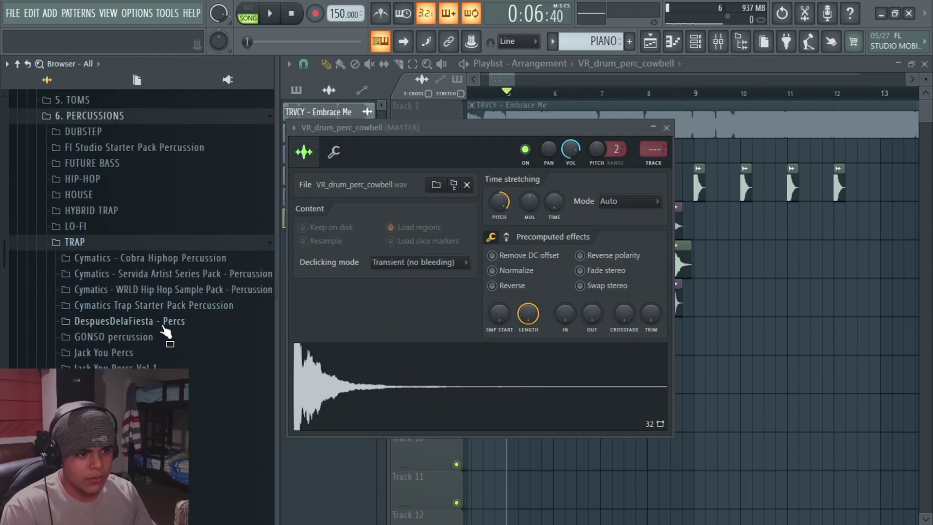
pyautogui.click(162, 326)
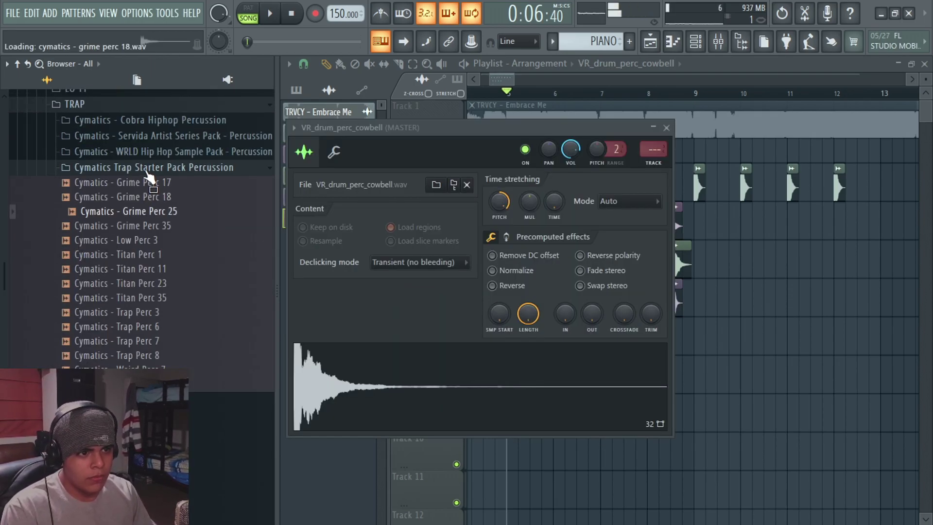
pyautogui.press('Down')
pyautogui.press('Down')
pyautogui.press('Up')
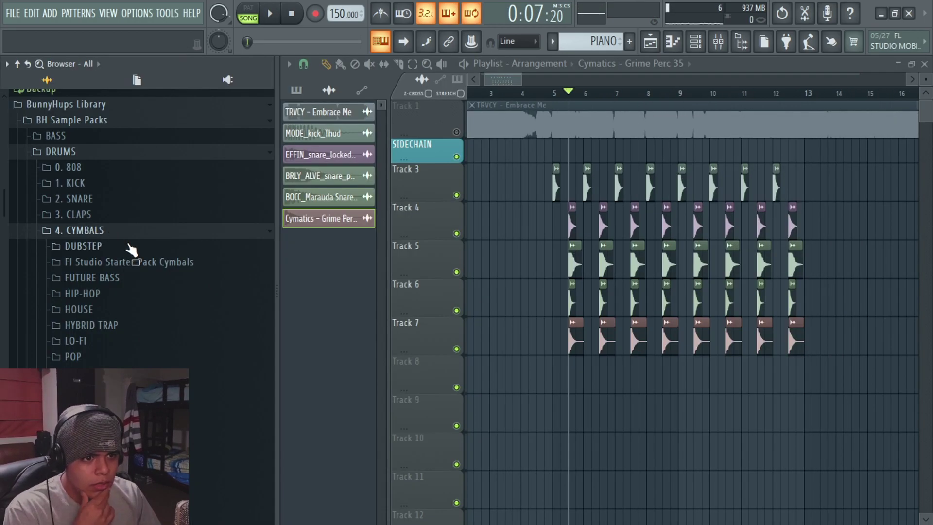
# Find an Extra Terra closed hi-hat in the dubstep cymbals folder and repeat it along Track 8 from bar 5 onward.
pyautogui.click(132, 247)
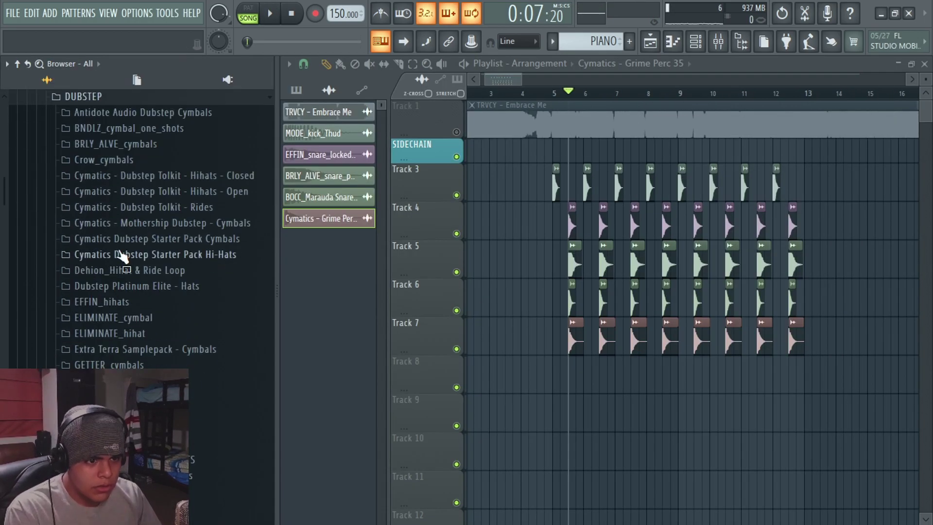
pyautogui.click(121, 302)
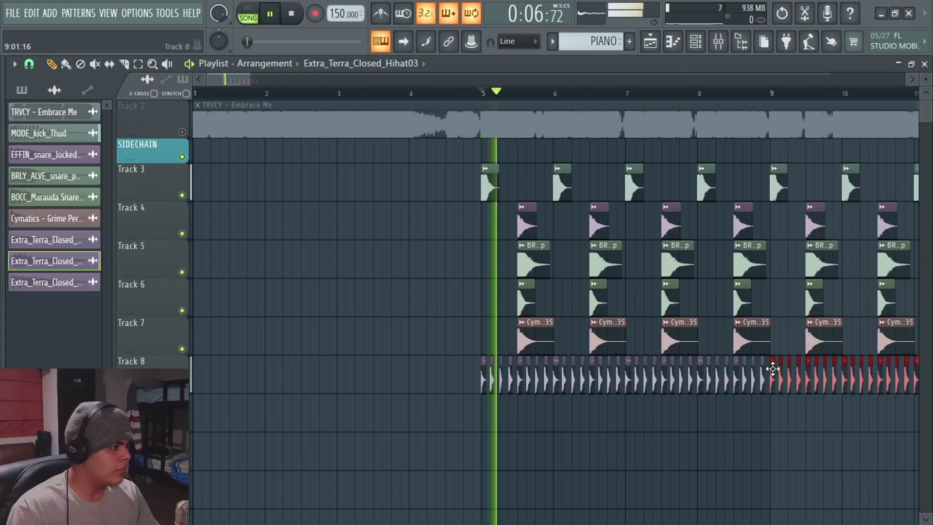
pyautogui.scroll(-4, 789, 101)
# Open the mixer and shape the low cut in Fruity parametric EQ 2 on the Cymatics - Grime Perc 35 channel.
pyautogui.click(715, 42)
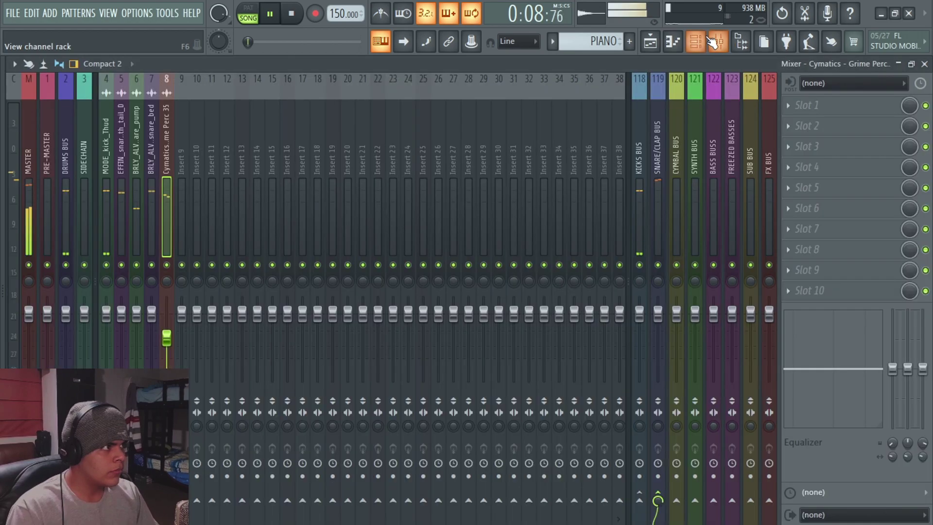
pyautogui.click(712, 42)
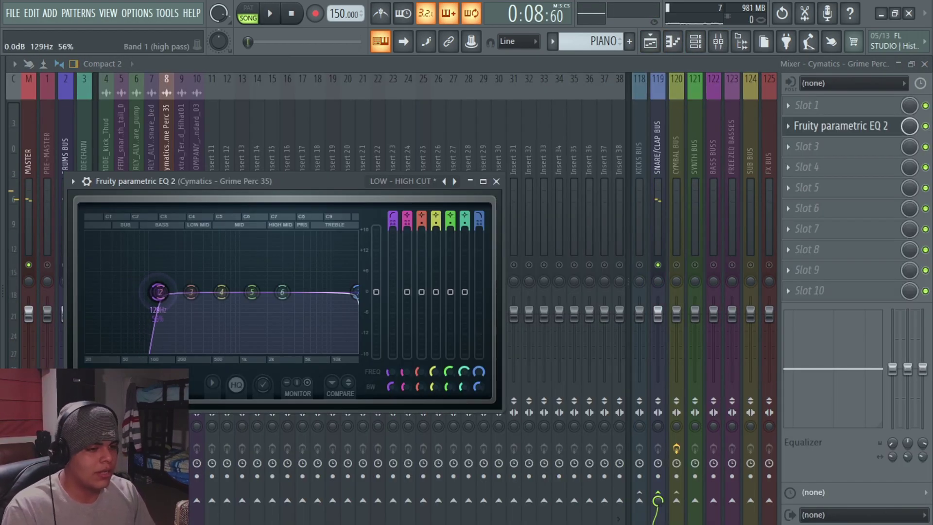
pyautogui.moveTo(191, 292); pyautogui.dragTo(309, 230)
# Insert OTT in slot 3 of the Cymatics - Grime Perc 35 channel and adjust its Depth during playback.
pyautogui.click(869, 150)
pyautogui.click(280, 346)
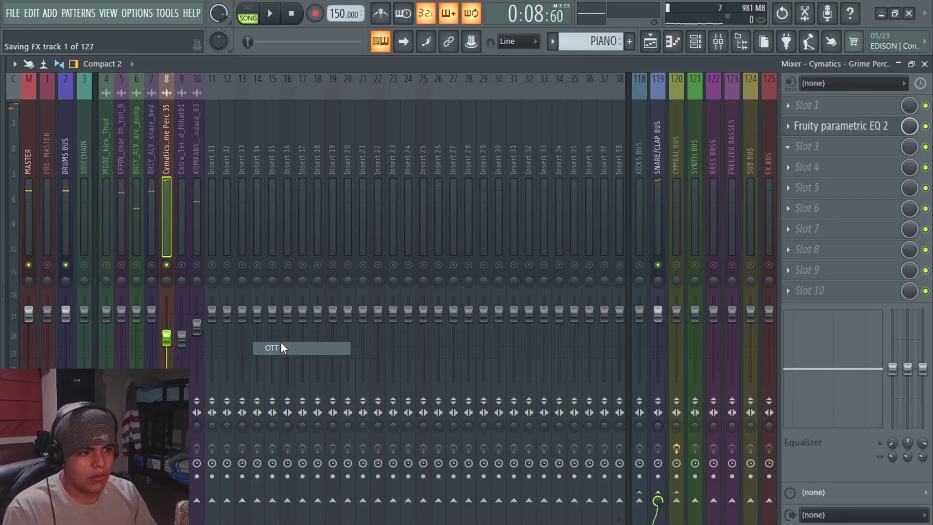
pyautogui.click(275, 205)
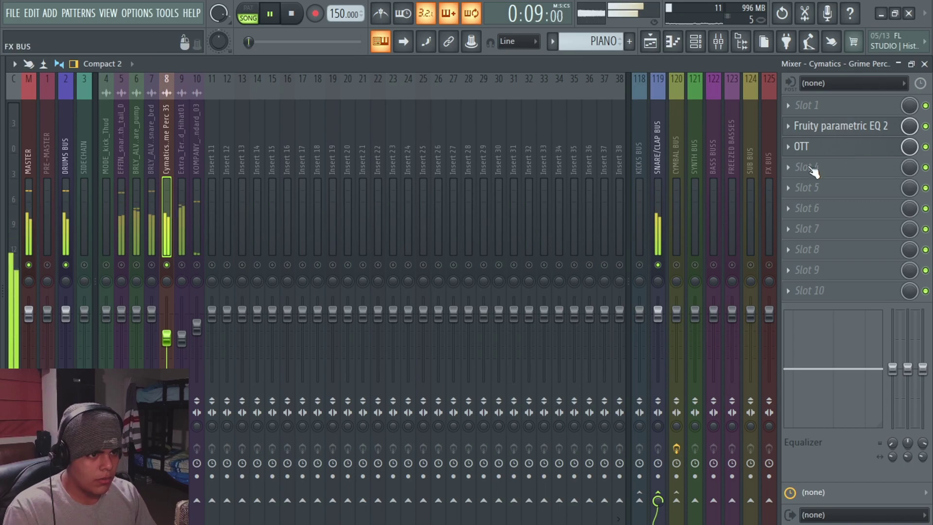
pyautogui.click(835, 146)
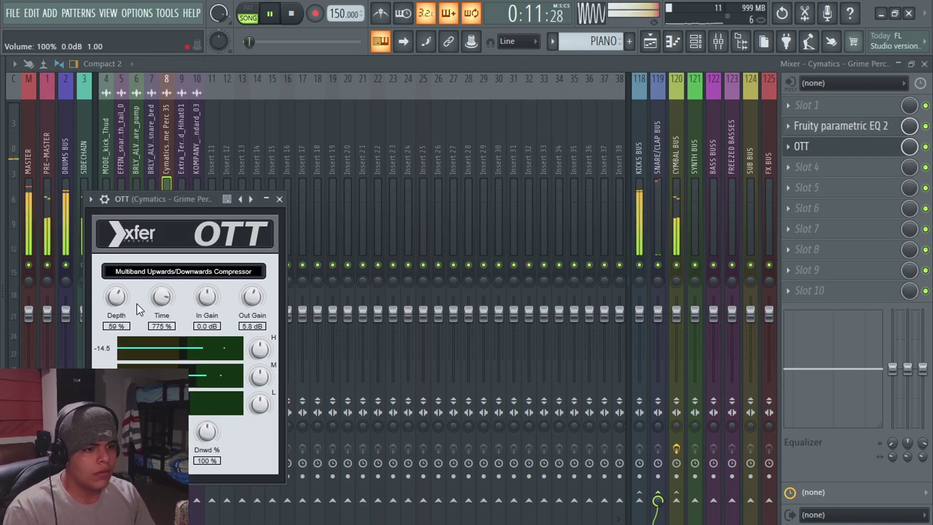
pyautogui.moveTo(115, 298); pyautogui.dragTo(151, 286)
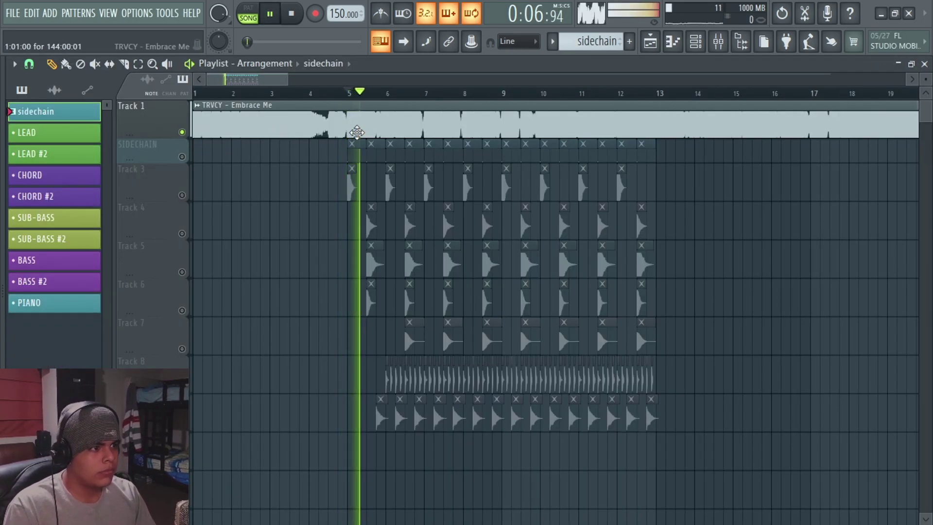
# Stop playback, select the CHORD pattern and open it for note editing.
pyautogui.press('space')
pyautogui.click(585, 46)
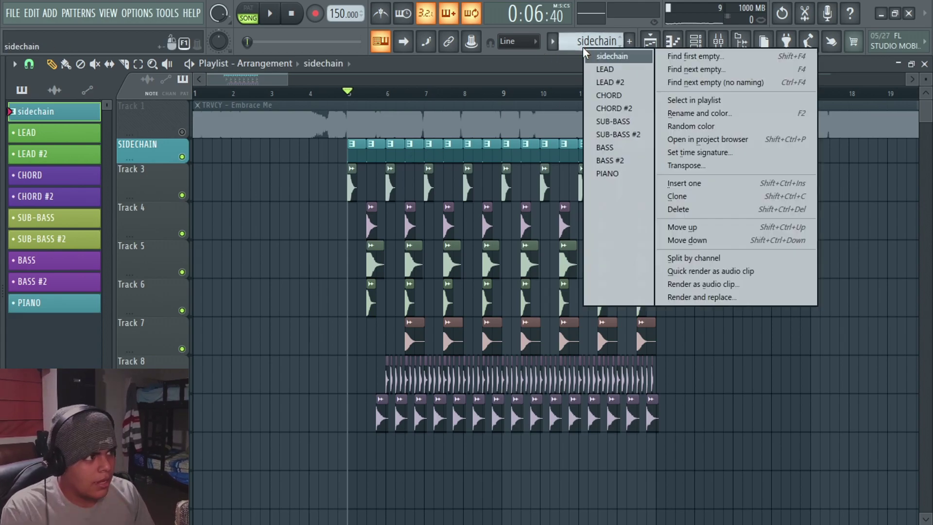
pyautogui.click(617, 98)
pyautogui.click(696, 47)
# Draw a chord of A5, F5, D5 and A4 at the start of the CHORD pattern, each note one bar long.
pyautogui.click(55, 235)
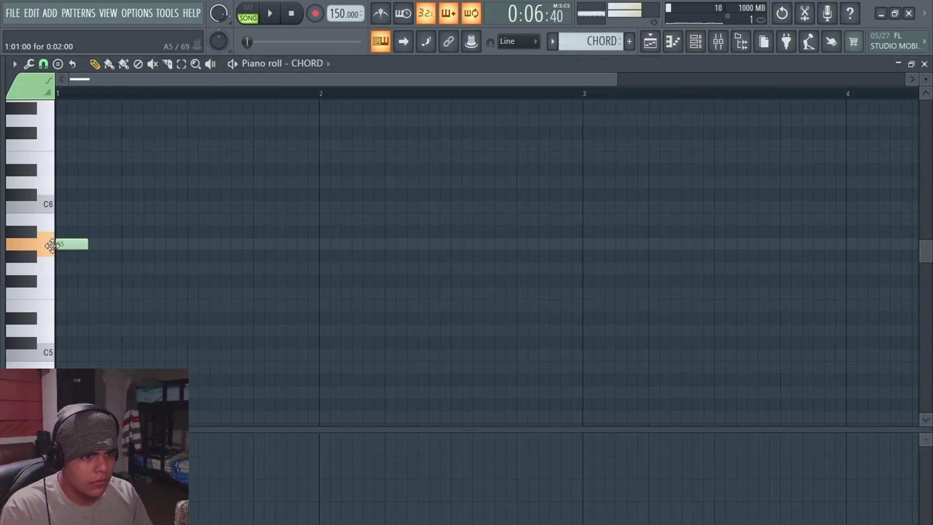
pyautogui.moveTo(64, 284); pyautogui.dragTo(68, 293)
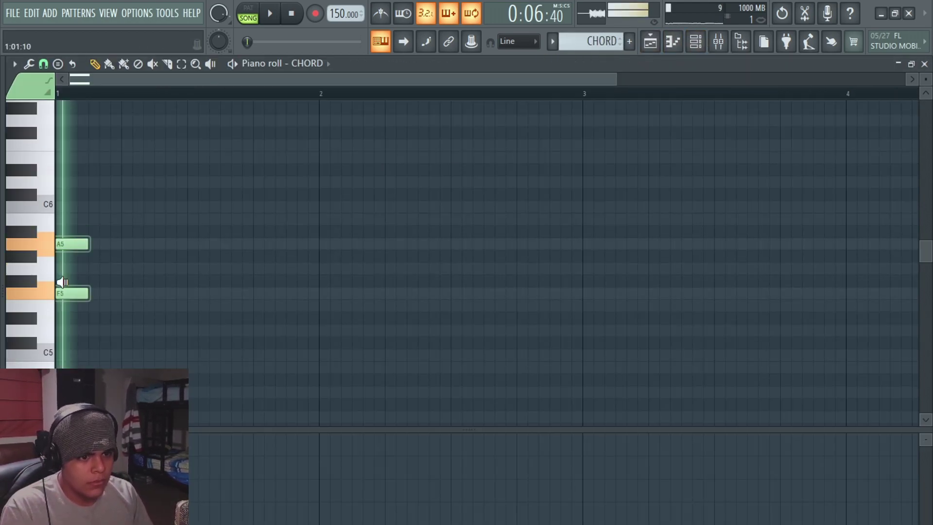
pyautogui.click(66, 331)
pyautogui.press('y')
pyautogui.click(64, 317)
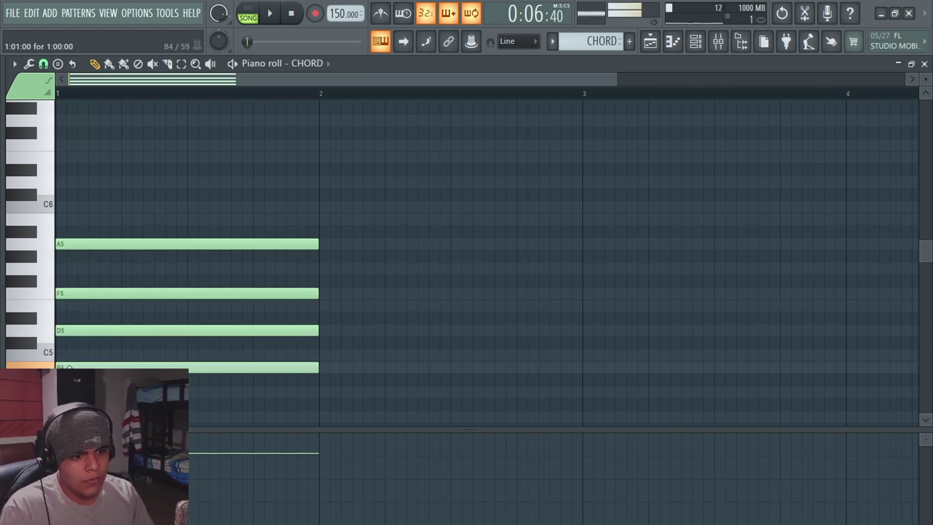
pyautogui.moveTo(65, 367); pyautogui.dragTo(65, 392)
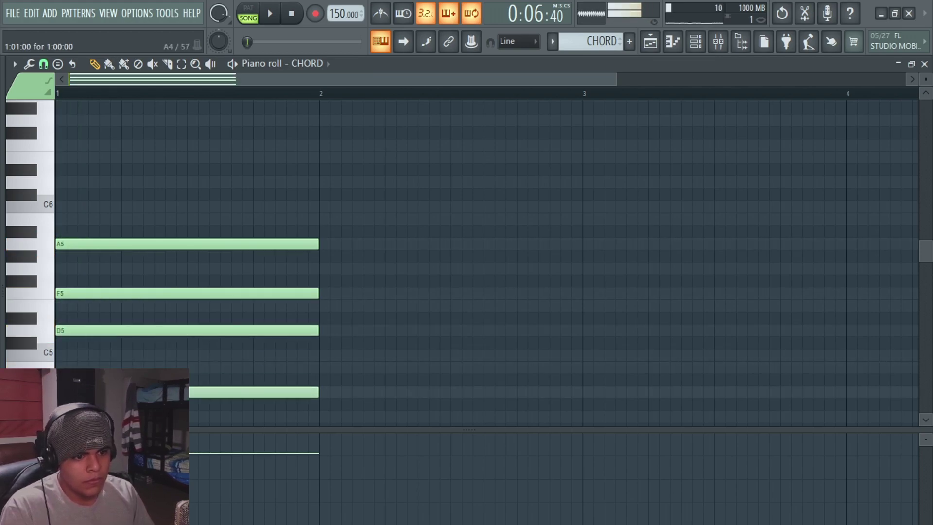
pyautogui.press('y')
pyautogui.click(65, 361)
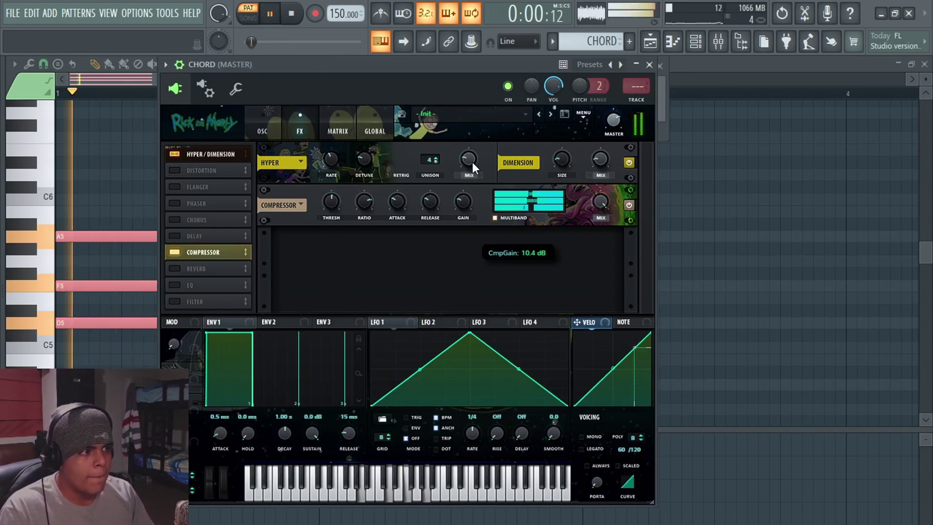
# Add Fruity parametric EQ 2 to the CHORD mixer channel with a low cut at about 276 Hz.
pyautogui.click(718, 42)
pyautogui.click(788, 105)
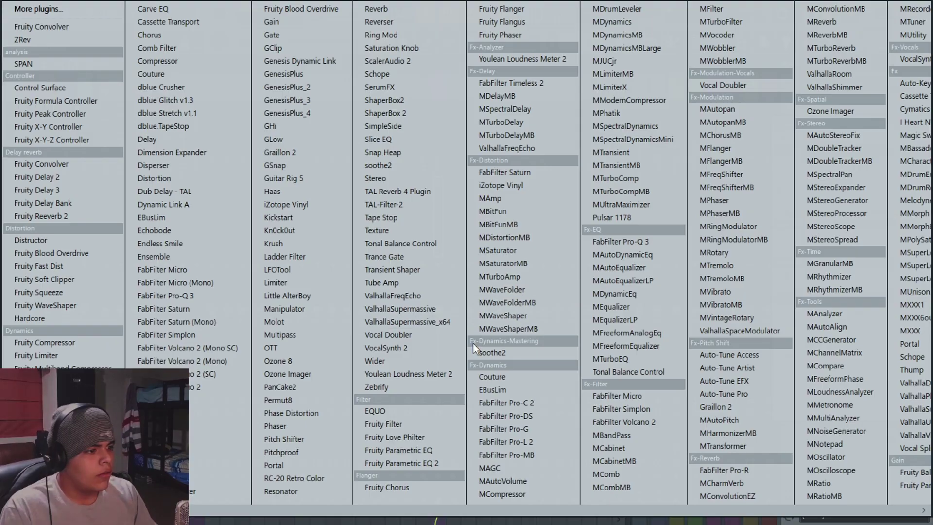
pyautogui.click(416, 462)
pyautogui.click(554, 218)
pyautogui.click(575, 246)
pyautogui.moveTo(243, 327); pyautogui.dragTo(326, 328)
pyautogui.press('space')
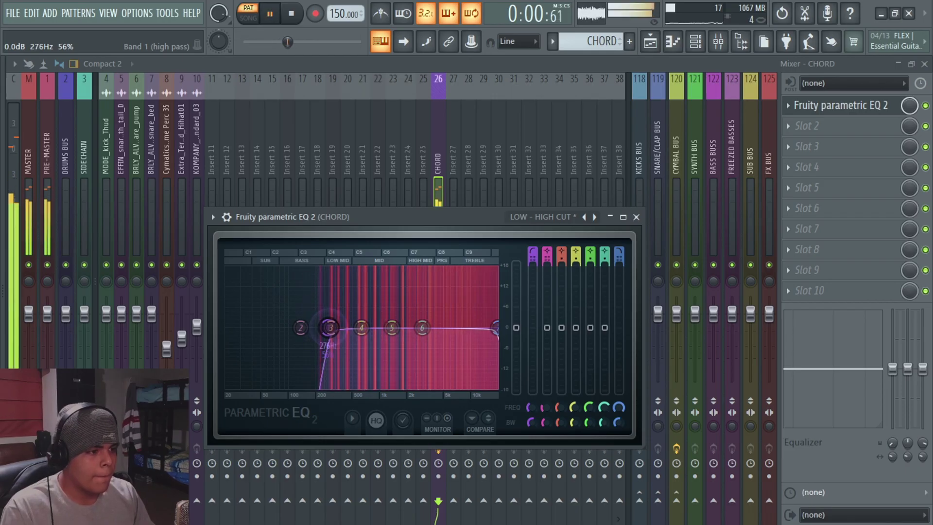
# Add Fruity Reeverb 2 to slot 2 of the CHORD channel, raising the wet level and setting the low cut to 795 Hz.
pyautogui.press('space')
pyautogui.click(807, 126)
pyautogui.click(42, 216)
pyautogui.moveTo(487, 295); pyautogui.dragTo(488, 282)
pyautogui.moveTo(270, 351); pyautogui.dragTo(272, 344)
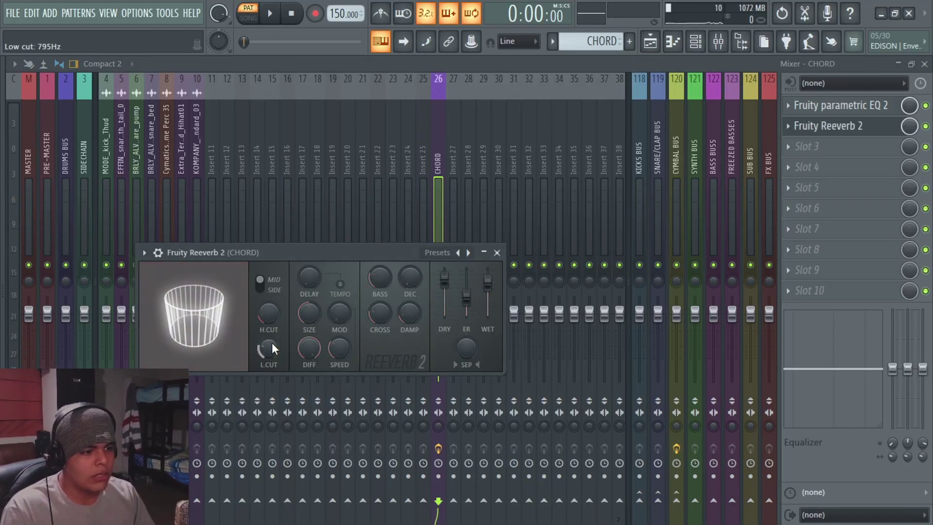
pyautogui.click(496, 253)
pyautogui.press('space')
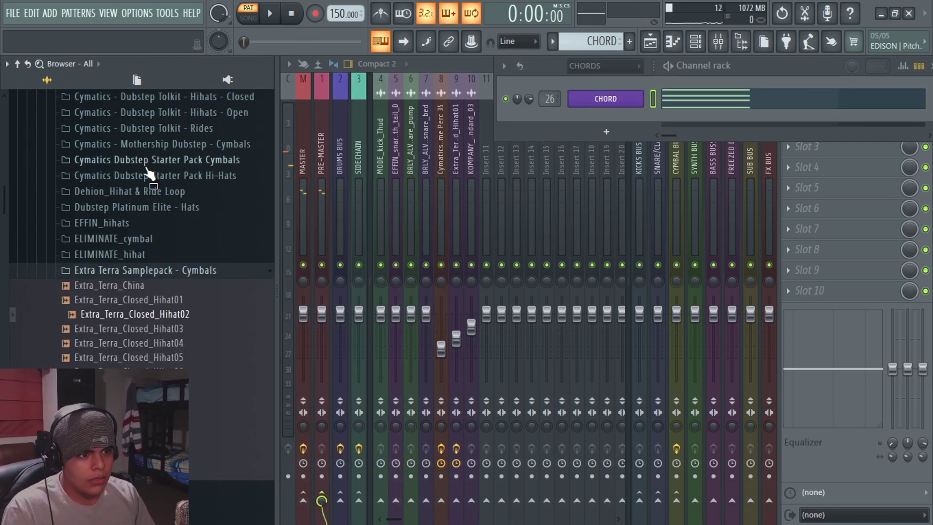
# Browse the synth sample folders and layer the chord with Cymatics x San Holo - 99% Blessed Yamaha VSS One Shot 29 - A.
pyautogui.scroll(7, 148, 175)
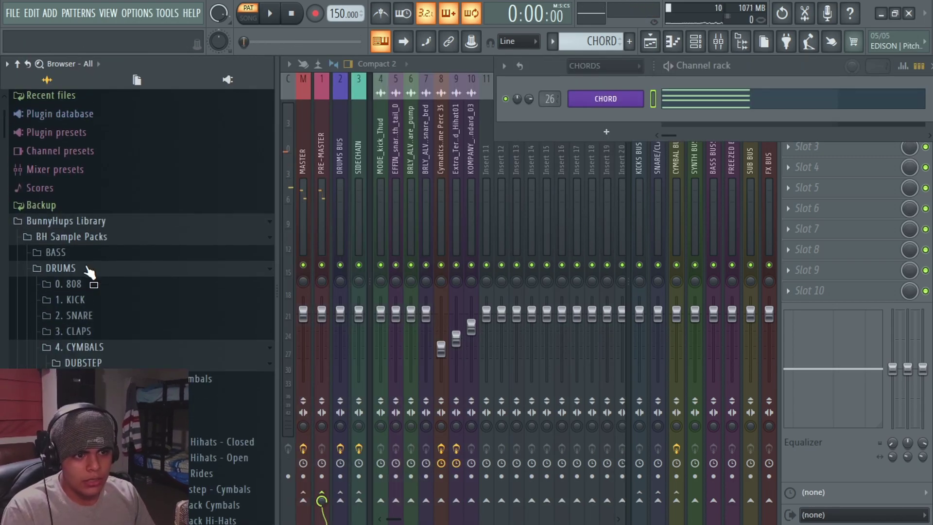
pyautogui.click(83, 348)
pyautogui.scroll(-4, 83, 345)
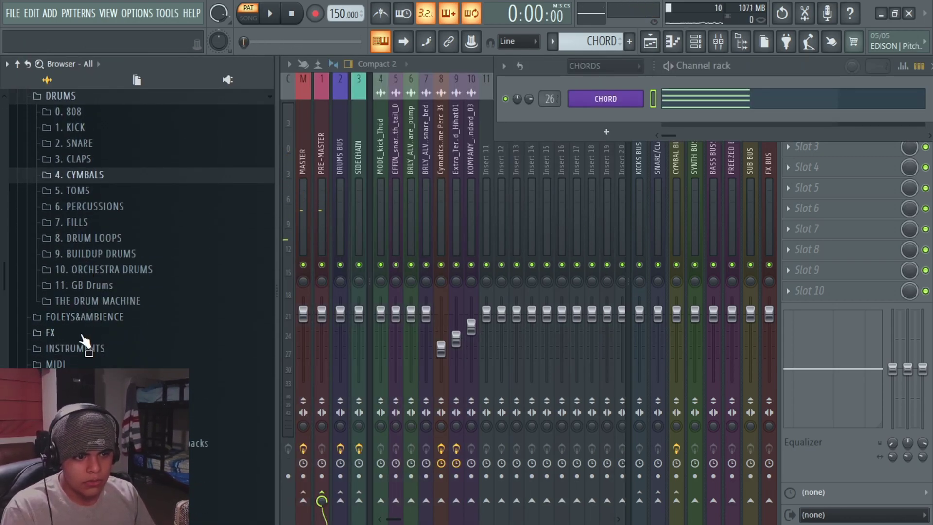
pyautogui.click(92, 377)
pyautogui.click(78, 299)
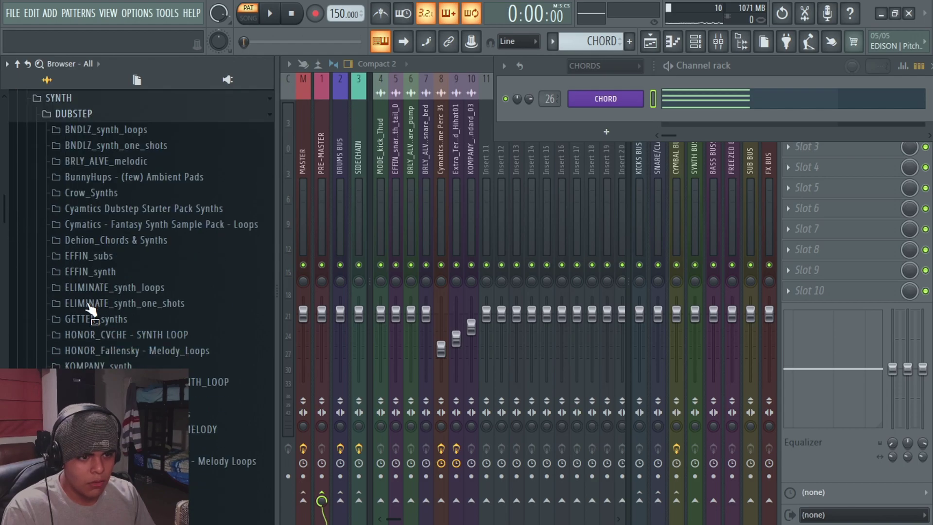
pyautogui.moveTo(90, 309); pyautogui.dragTo(389, 153)
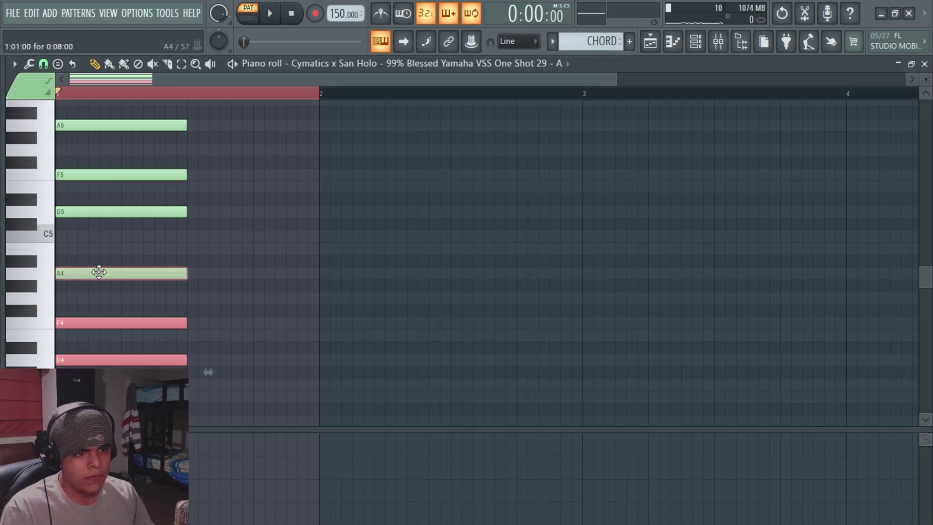
# Play the arrangement and move the CHORD clip from Track 2 to the empty track below the drums.
pyautogui.press('space')
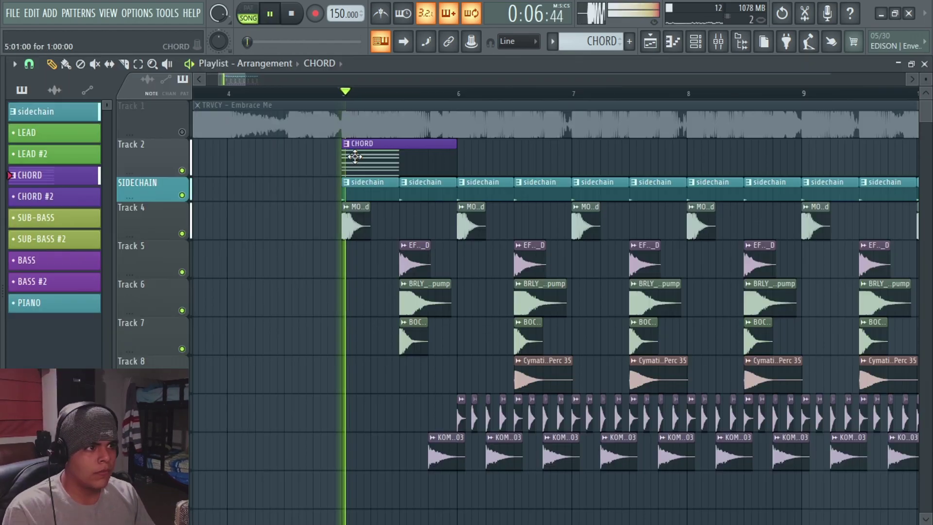
pyautogui.moveTo(364, 161); pyautogui.dragTo(371, 478)
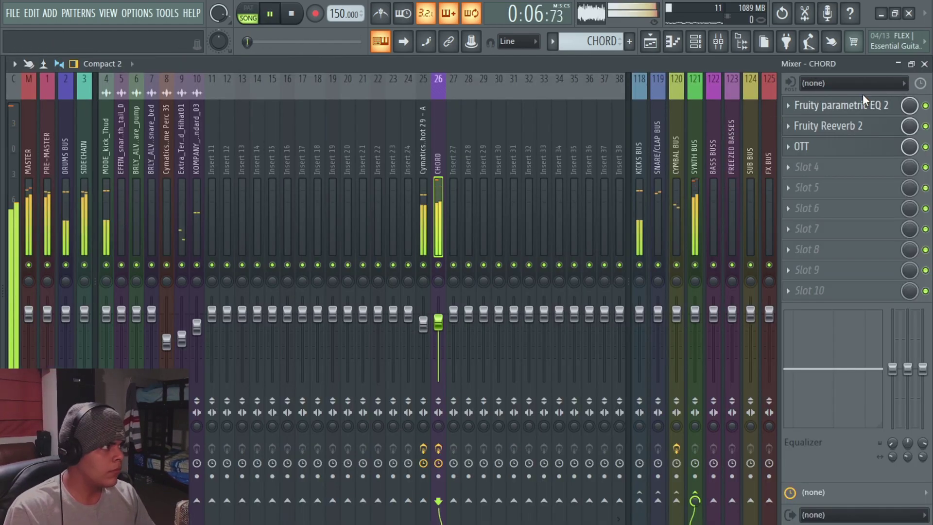
# Move Fruity parametric EQ 2 below OTT on the CHORD channel, pick an effect for slot 4, and close the master's FabFilter Pro-L 2.
pyautogui.scroll(-2, 863, 103)
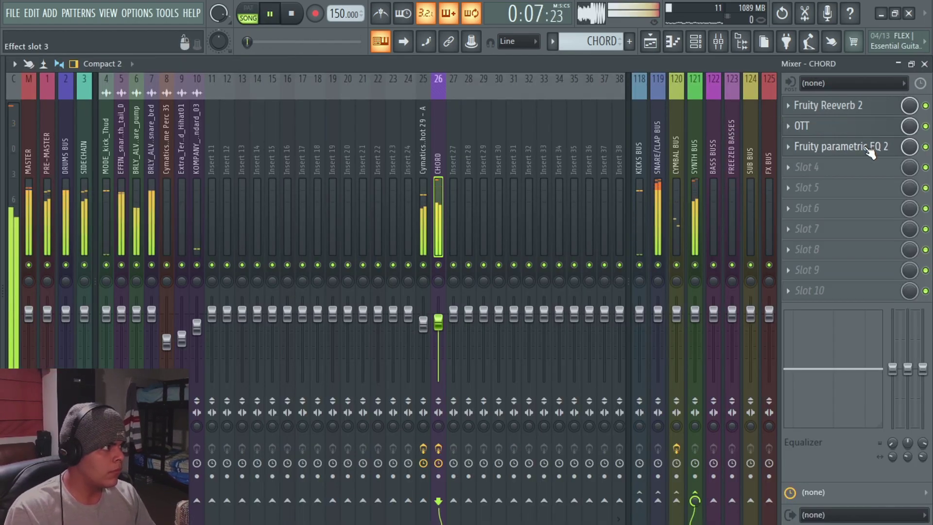
pyautogui.click(860, 169)
pyautogui.click(528, 442)
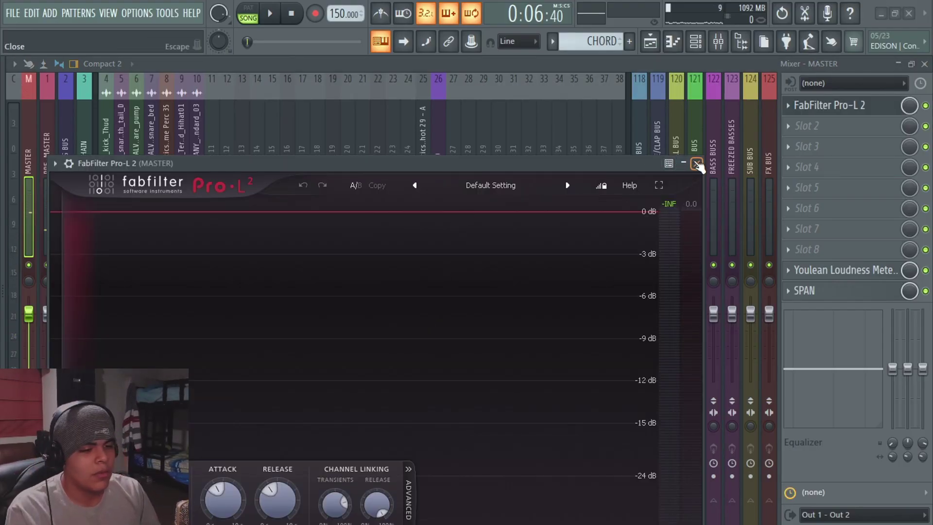
pyautogui.click(698, 165)
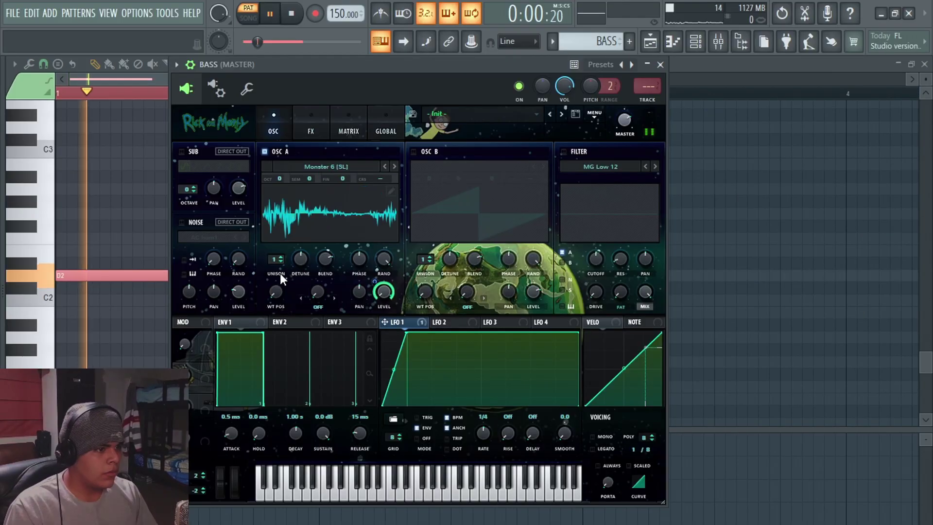
# Shape the BASS patch's oscillators with Monster 7 in Osc A, FM from Osc B and Basic Shapes in Osc B, and play it.
pyautogui.moveTo(280, 273); pyautogui.dragTo(291, 258)
pyautogui.press('space')
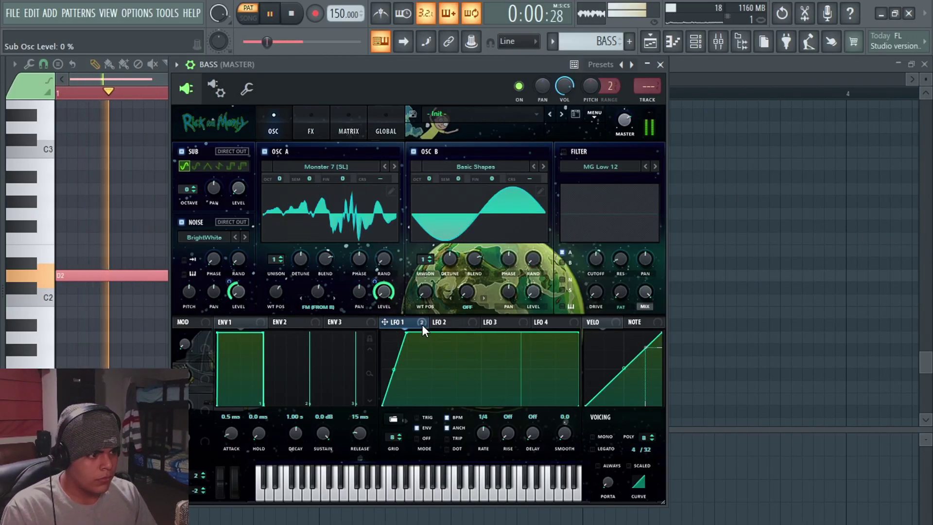
# Enable Tube distortion in the BASS patch's effects, modulate its Drive with LFO 1, and raise the multiband compressor gain to about 12.6 dB.
pyautogui.click(311, 128)
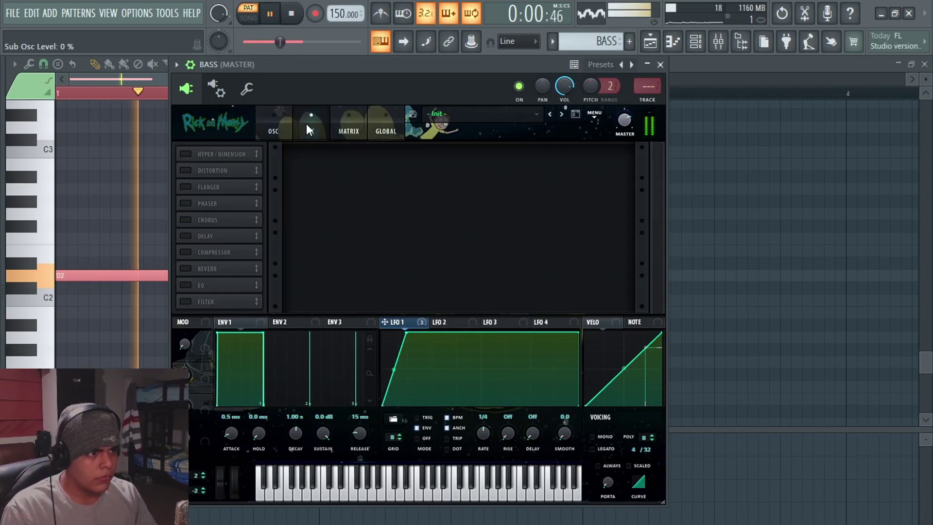
pyautogui.click(186, 170)
pyautogui.moveTo(407, 321); pyautogui.dragTo(532, 157)
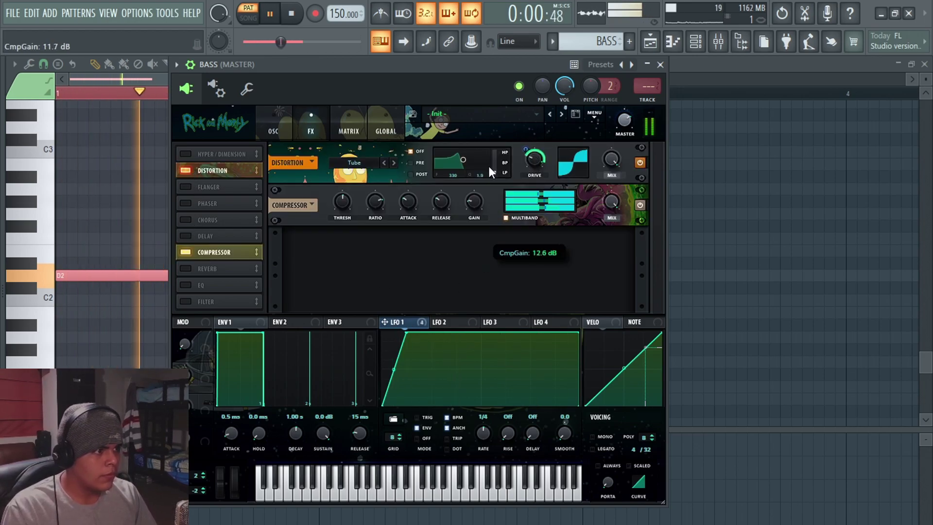
pyautogui.moveTo(489, 166); pyautogui.dragTo(490, 164)
pyautogui.press('space')
pyautogui.click(273, 127)
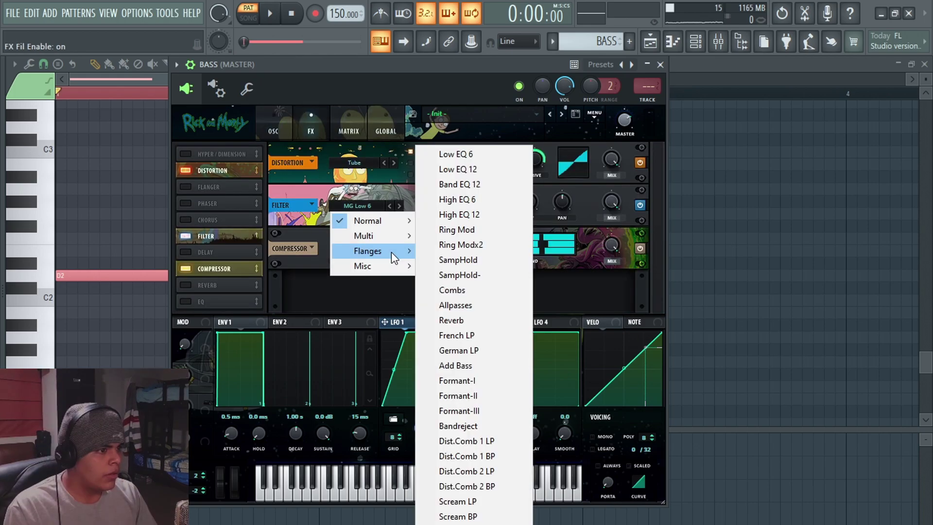
# Set the BASS patch's effects filter to the Flanges type Phs 48- and play the sound.
pyautogui.moveTo(392, 252)
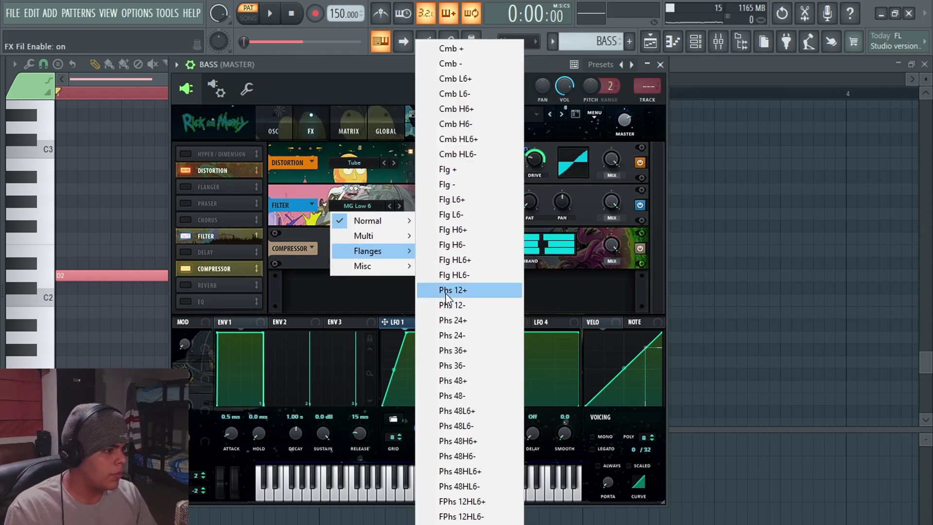
pyautogui.click(462, 395)
pyautogui.press('space')
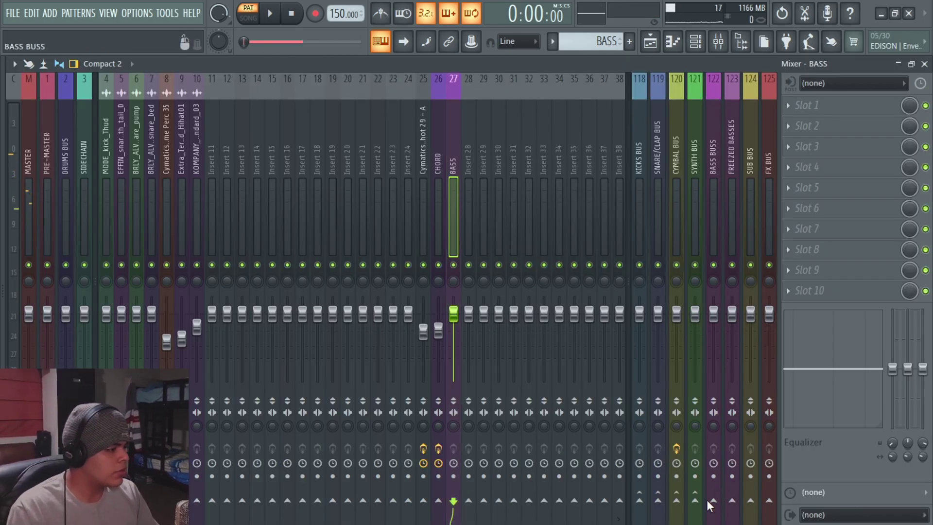
# Route the BASS mixer track to BASS BUSS, load the BH OTT RACK track state on the bus, and play the pattern.
pyautogui.rightClick(712, 501)
pyautogui.click(730, 475)
pyautogui.click(716, 214)
pyautogui.rightClick(720, 209)
pyautogui.moveTo(741, 148)
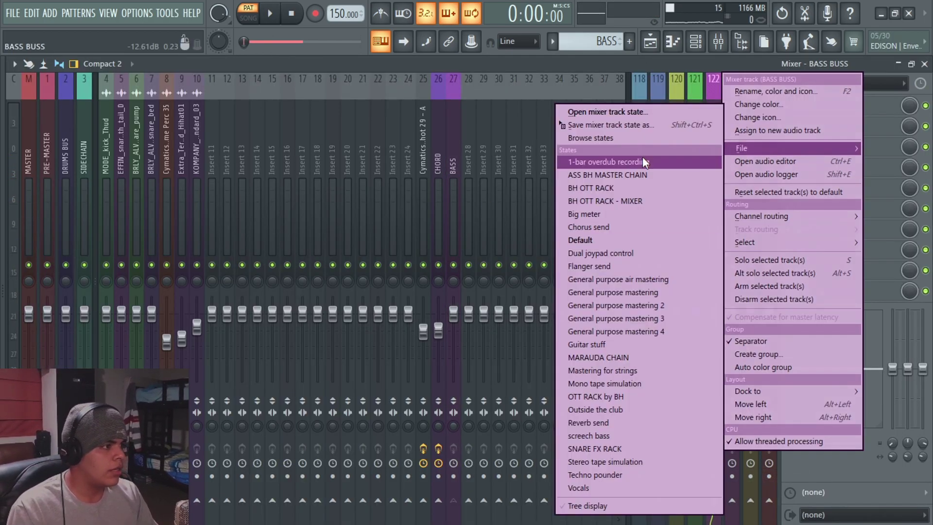
pyautogui.click(621, 188)
pyautogui.press('space')
pyautogui.press('space')
# Insert the Distortion effect on the BASS mixer track and play the pattern.
pyautogui.click(455, 181)
pyautogui.click(825, 112)
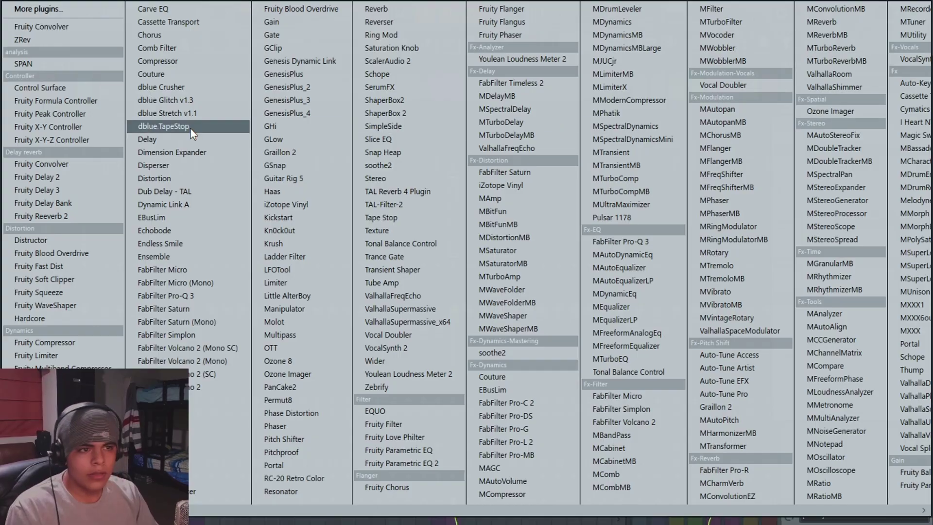
pyautogui.click(170, 179)
pyautogui.press('space')
# Play the arrangement in the playlist, and play the soloed Embrace Me reference on Track 1 from bar 5 for comparison.
pyautogui.press('F5')
pyautogui.scroll(2, 409, 176)
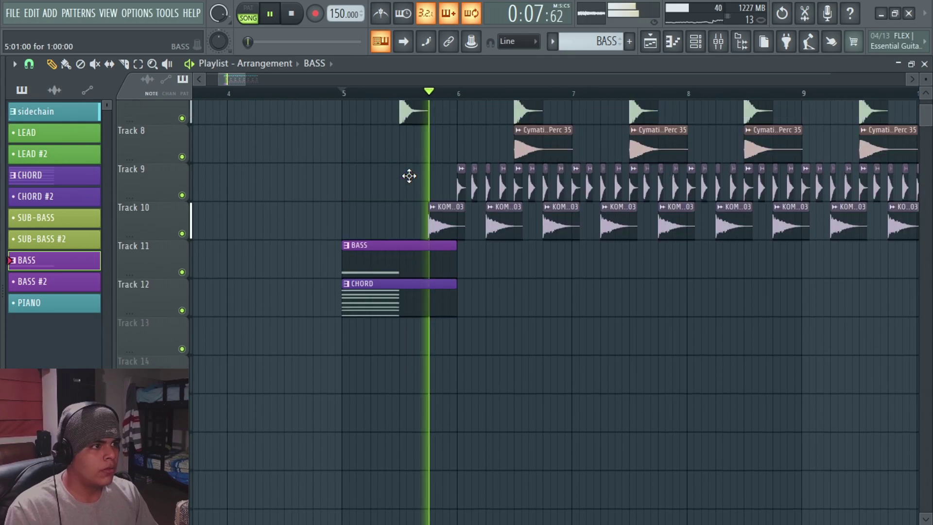
pyautogui.press('space')
pyautogui.scroll(7, 427, 223)
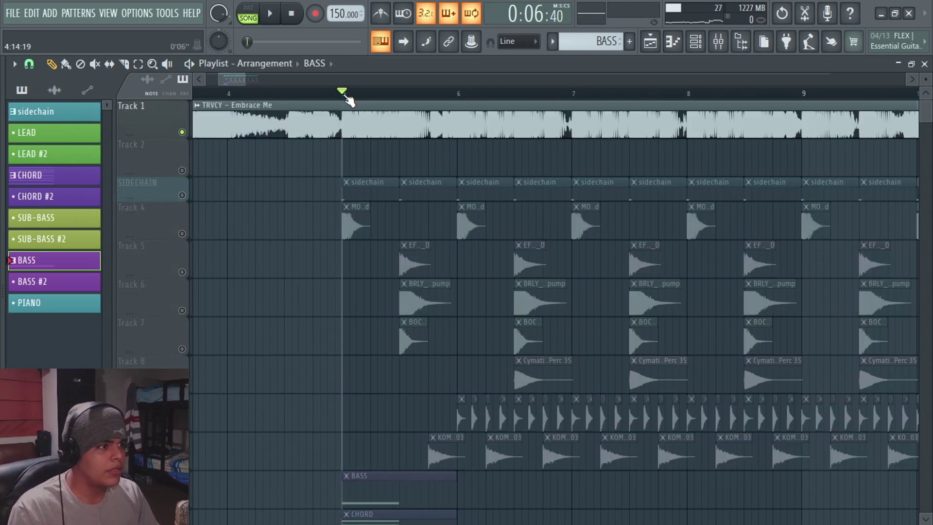
pyautogui.press('space')
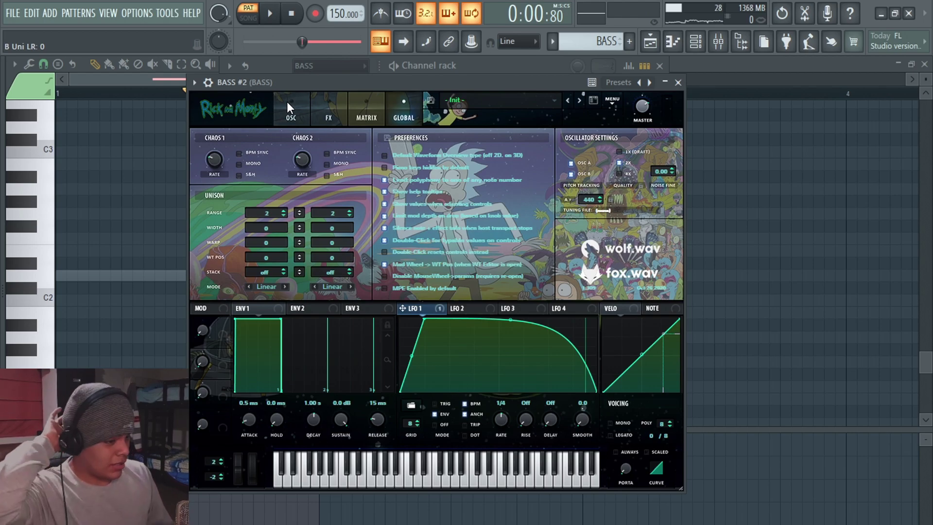
# Give Osc A of the BASS #2 patch 8 unison voices and 0% random phase, and look at its global settings.
pyautogui.click(288, 103)
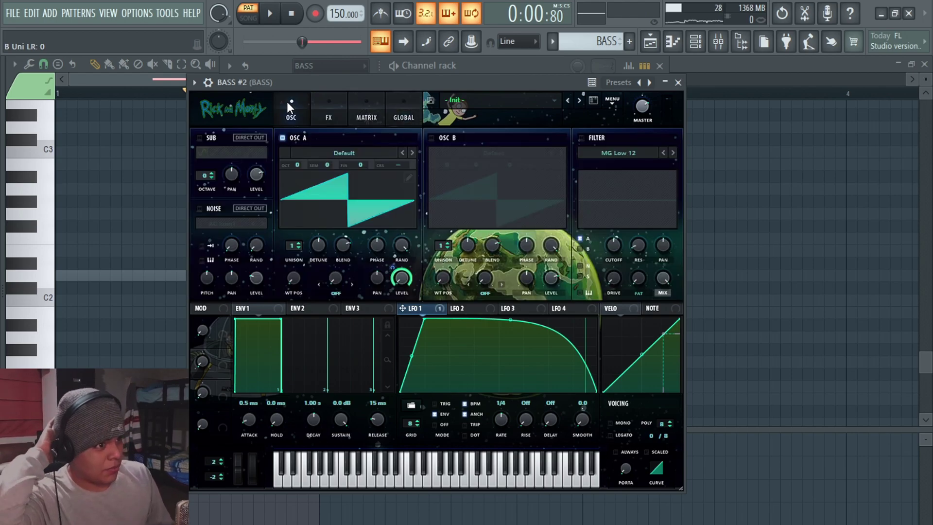
pyautogui.moveTo(294, 246); pyautogui.dragTo(363, 217)
pyautogui.moveTo(402, 245); pyautogui.dragTo(340, 374)
pyautogui.click(402, 113)
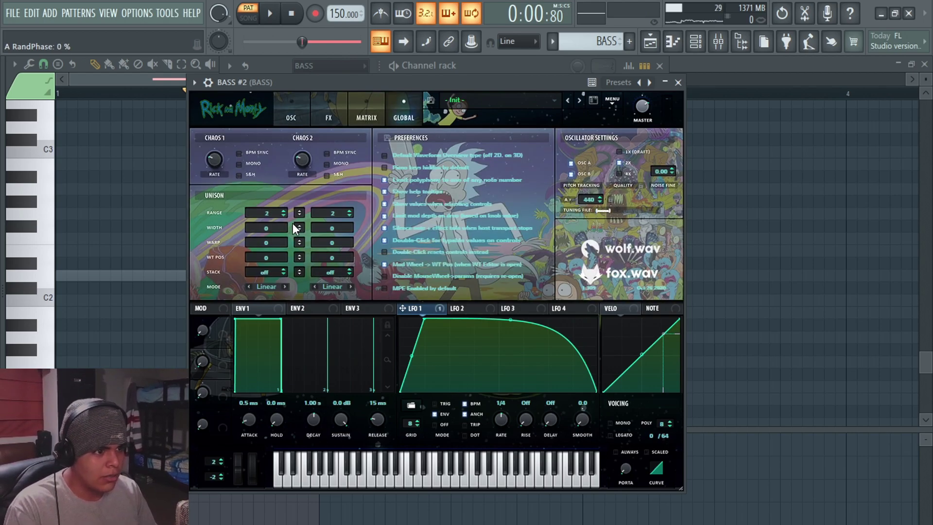
pyautogui.click(299, 117)
# Warp BASS #2's Osc A with FM from B at about 29% and give Osc B 6 unison voices.
pyautogui.click(332, 295)
pyautogui.click(332, 294)
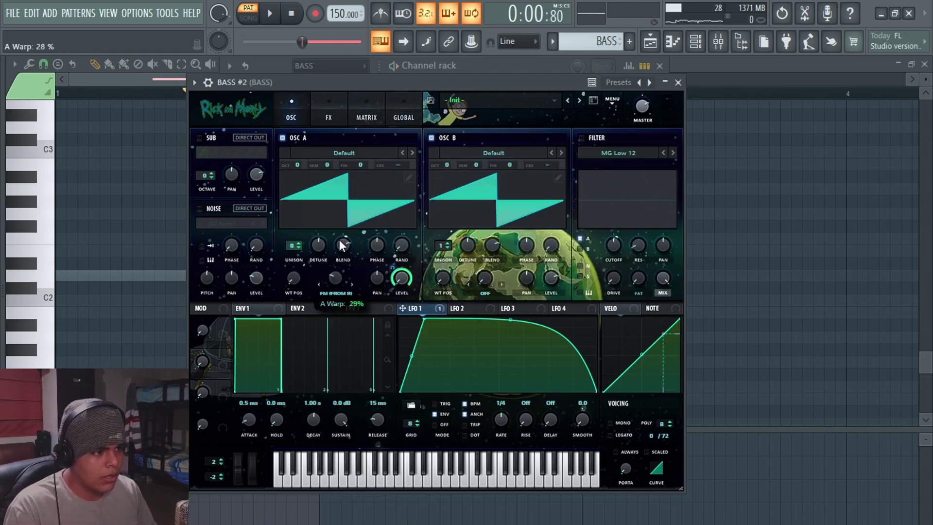
pyautogui.moveTo(443, 246); pyautogui.dragTo(462, 221)
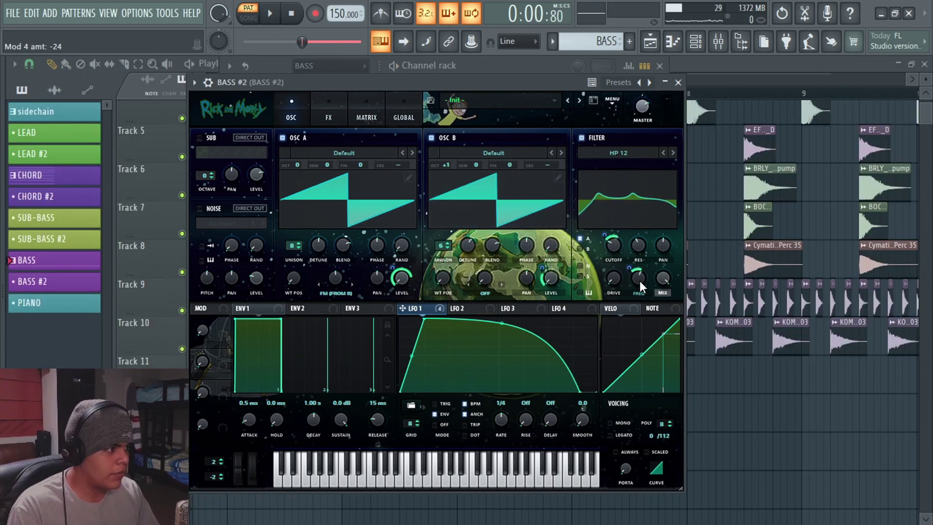
# Raise the HP 12 filter's Freq in BASS #2, adjust its LFO 1 modulation, and play the patch.
pyautogui.moveTo(639, 281)
pyautogui.mouseDown()
pyautogui.moveTo(645, 253)
pyautogui.moveTo(632, 268)
pyautogui.mouseUp()
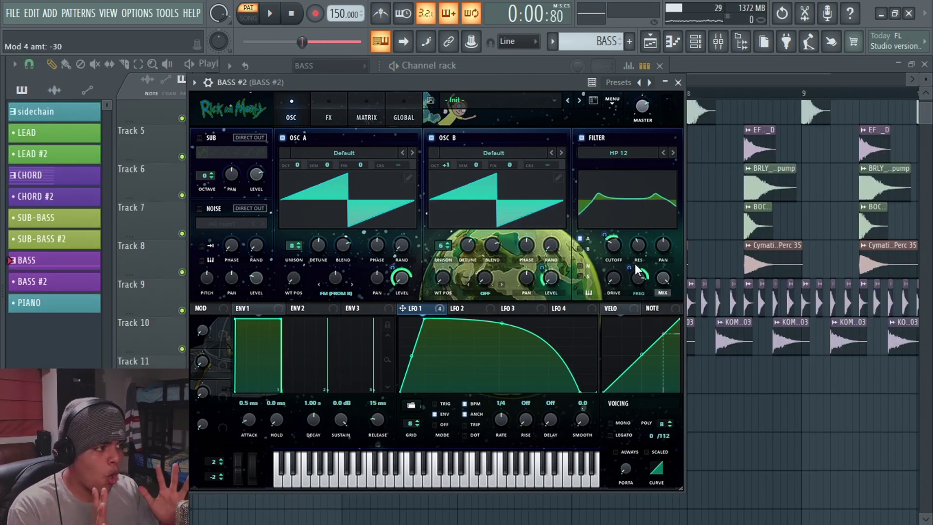
pyautogui.press('space')
pyautogui.press('space')
pyautogui.moveTo(630, 267); pyautogui.dragTo(631, 261)
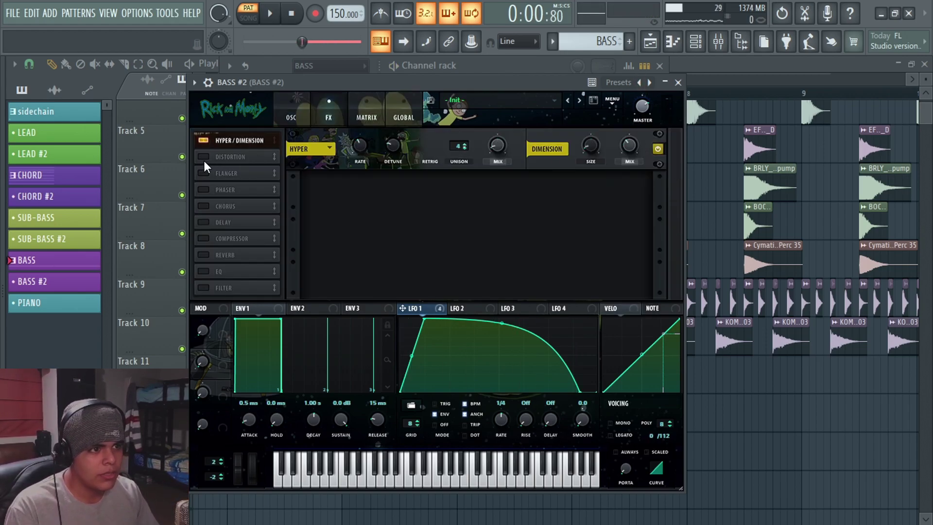
# Enable Tube distortion with LFO 1 on its Drive and a multiband compressor with more gain in BASS #2, and play it.
pyautogui.click(203, 156)
pyautogui.press('space')
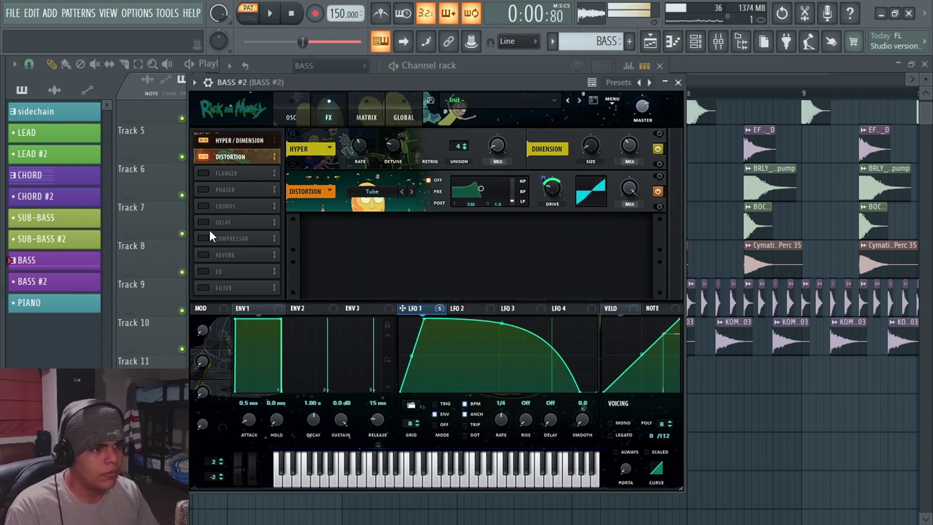
pyautogui.click(203, 238)
pyautogui.moveTo(497, 233); pyautogui.dragTo(507, 203)
pyautogui.press('space')
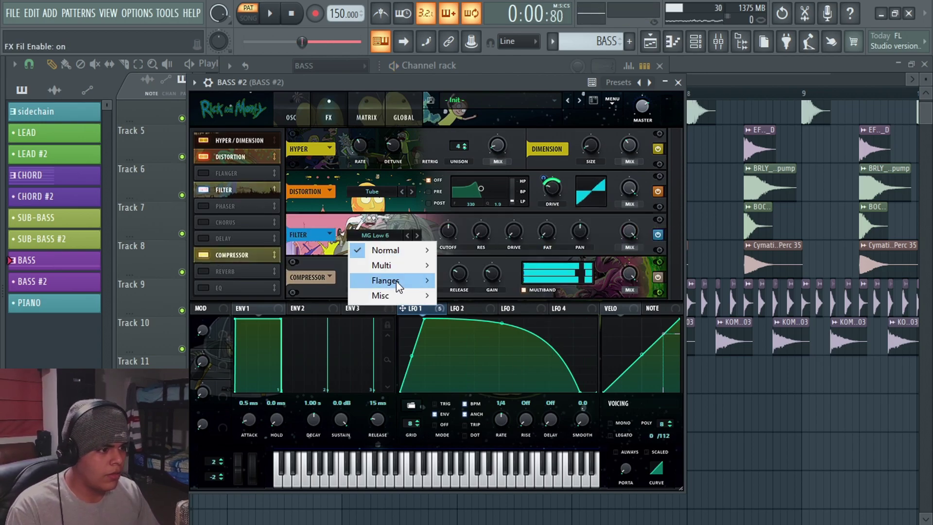
# Set BASS #2's effects filter to Flg - and load the Analog wavetable Basic Shapes in Osc A.
pyautogui.moveTo(396, 285)
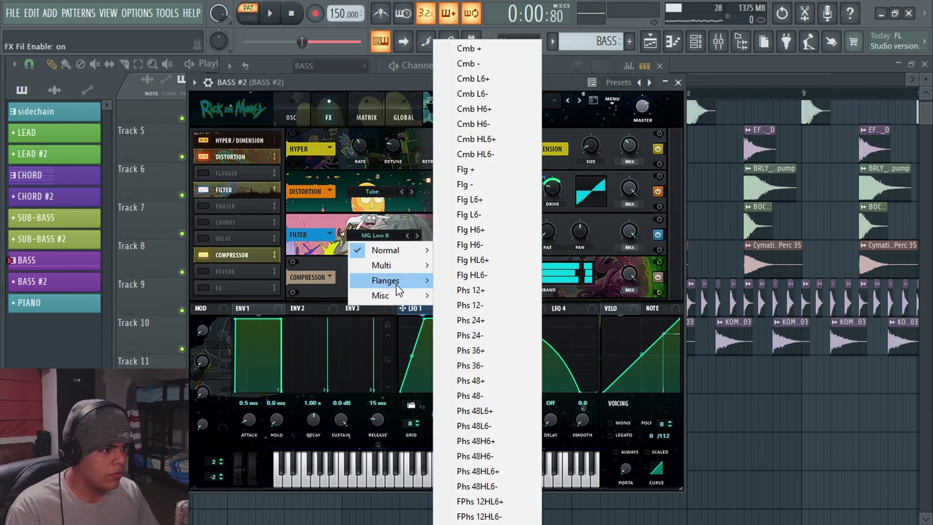
pyautogui.click(471, 185)
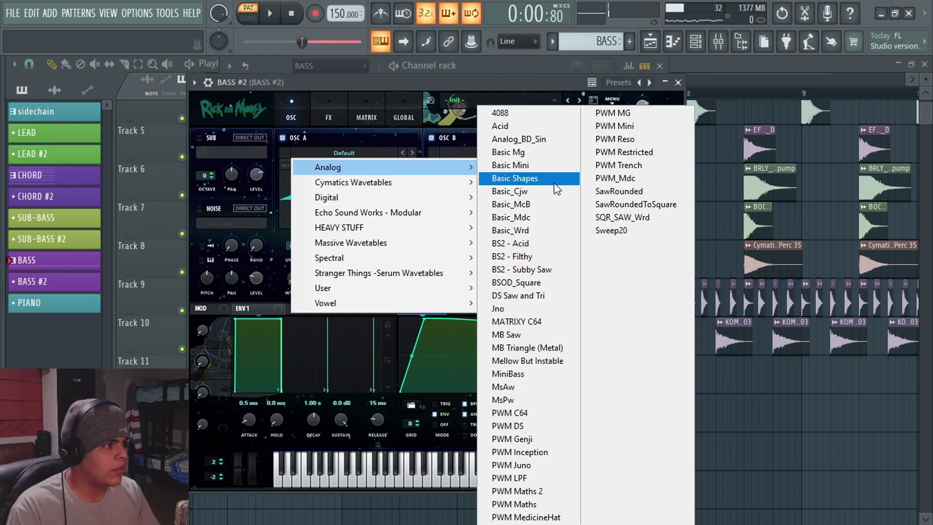
pyautogui.click(555, 181)
pyautogui.moveTo(304, 250); pyautogui.dragTo(316, 232)
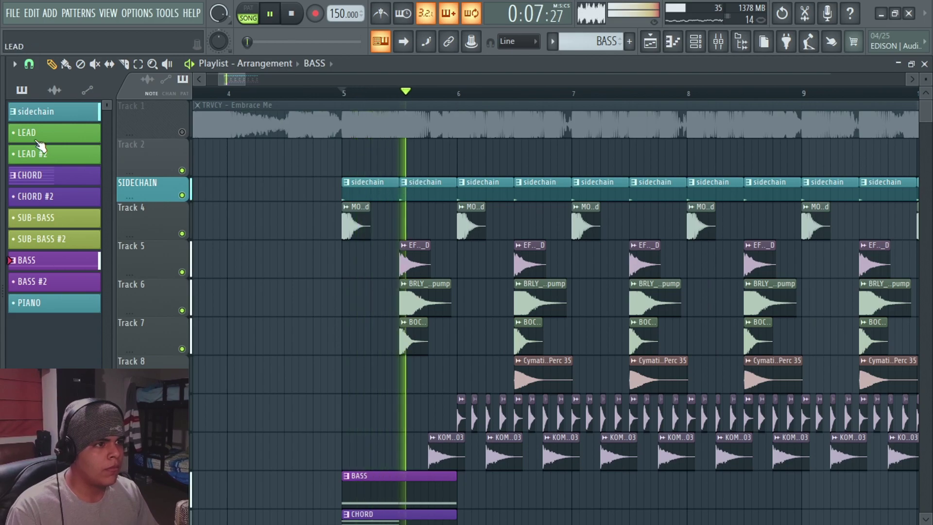
# Solo the reference on Track 1, move the playback position, and play to compare it with the arrangement.
pyautogui.rightClick(182, 131)
pyautogui.press('space')
pyautogui.click(460, 92)
pyautogui.press('space')
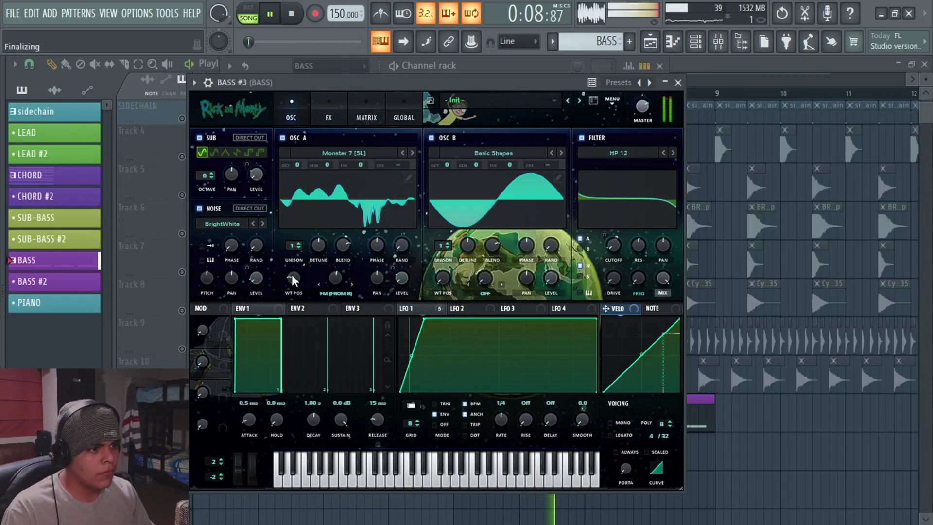
# Route LFO 2 to Mast.Tun in the BASS #3 modulation matrix with an amount of about 43.
pyautogui.press('space')
pyautogui.click(367, 117)
pyautogui.click(394, 284)
pyautogui.moveTo(457, 403)
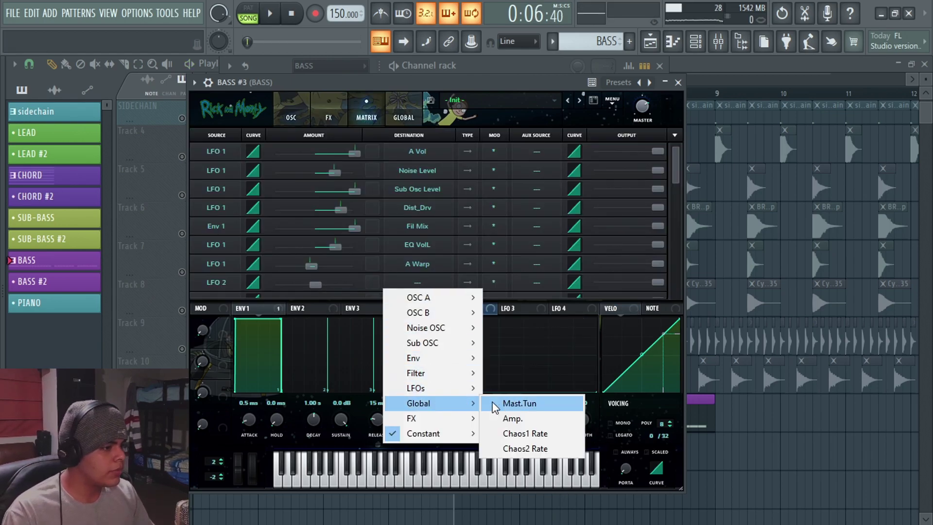
pyautogui.click(529, 404)
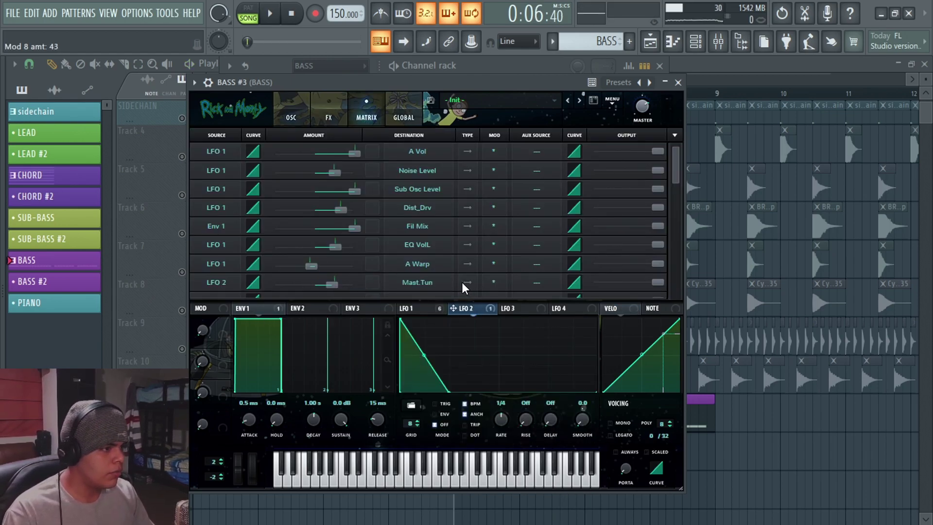
# Put LFO 2 in envelope mode, set its master tuning amount to about 38, and bend its falling curve during playback.
pyautogui.press('space')
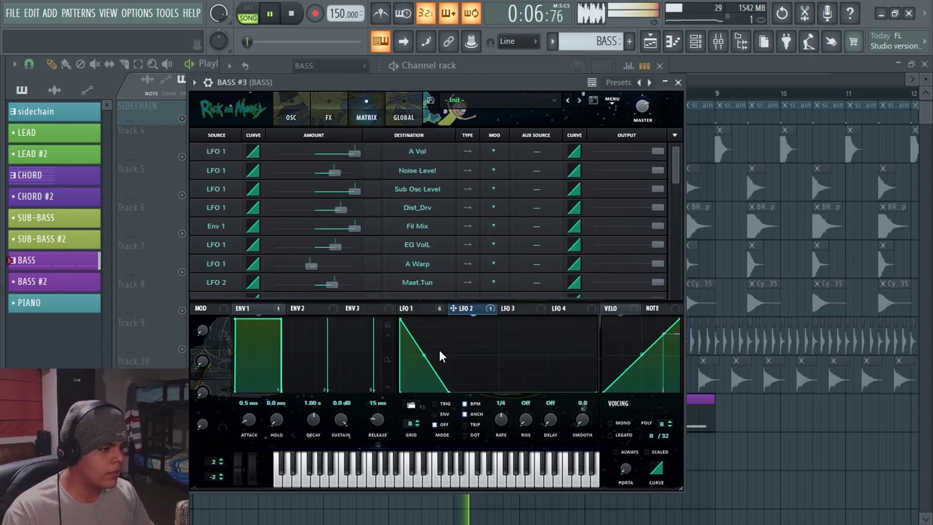
pyautogui.click(435, 414)
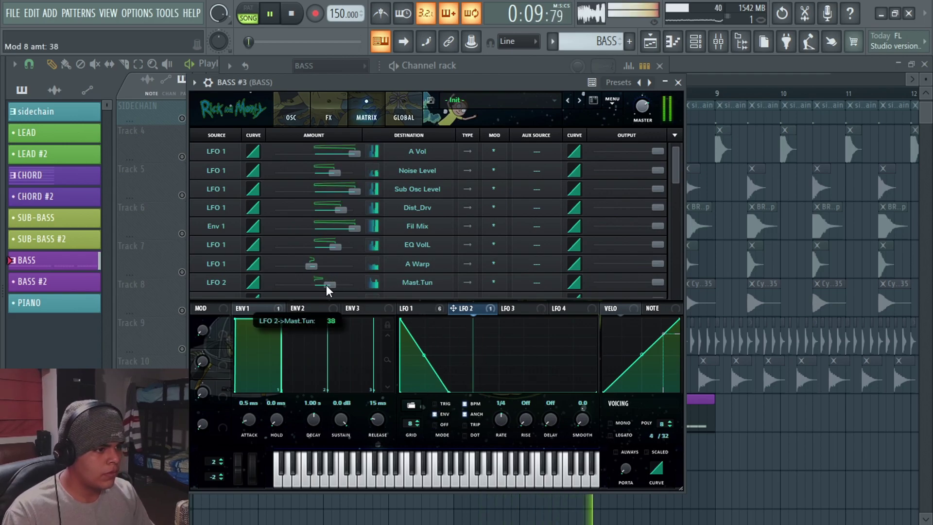
pyautogui.moveTo(425, 355); pyautogui.dragTo(424, 366)
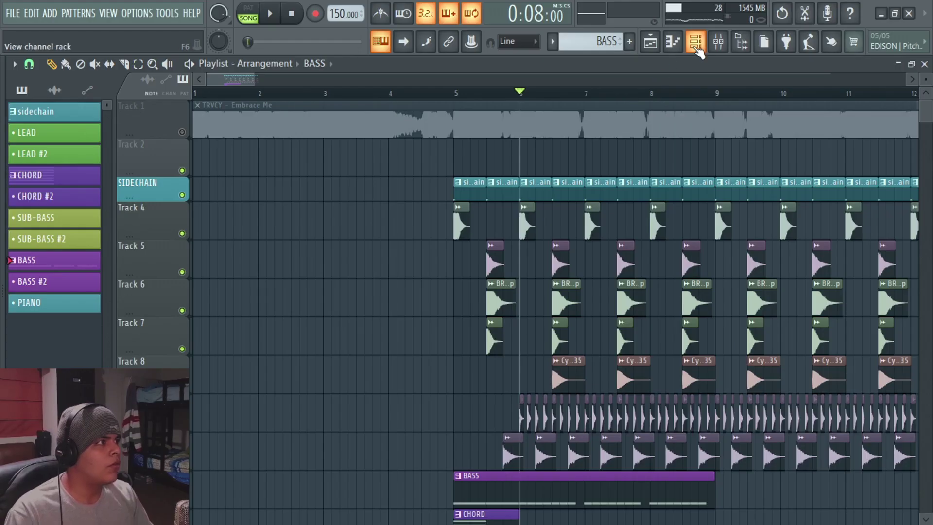
# Open the BASS #3 patch from the channel rack and change its effects filter type to Band 24.
pyautogui.click(696, 45)
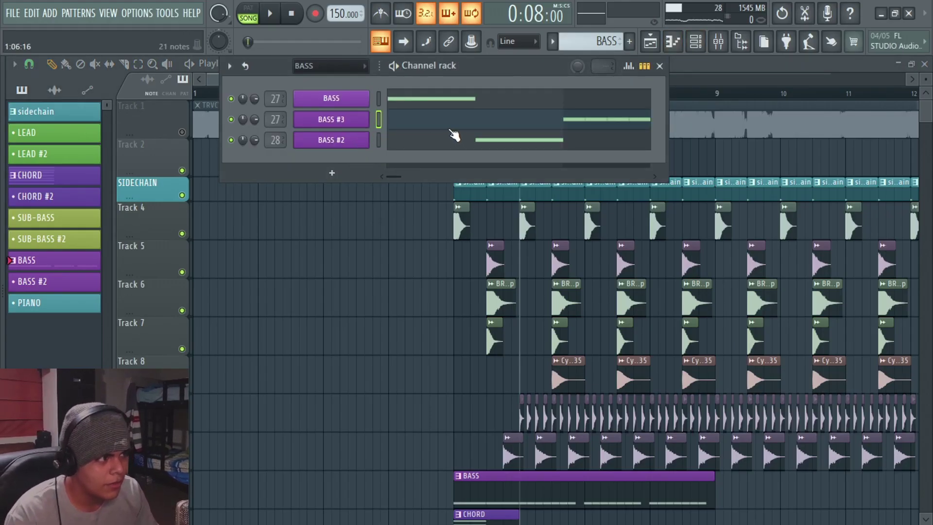
pyautogui.click(350, 120)
pyautogui.click(334, 118)
pyautogui.click(373, 236)
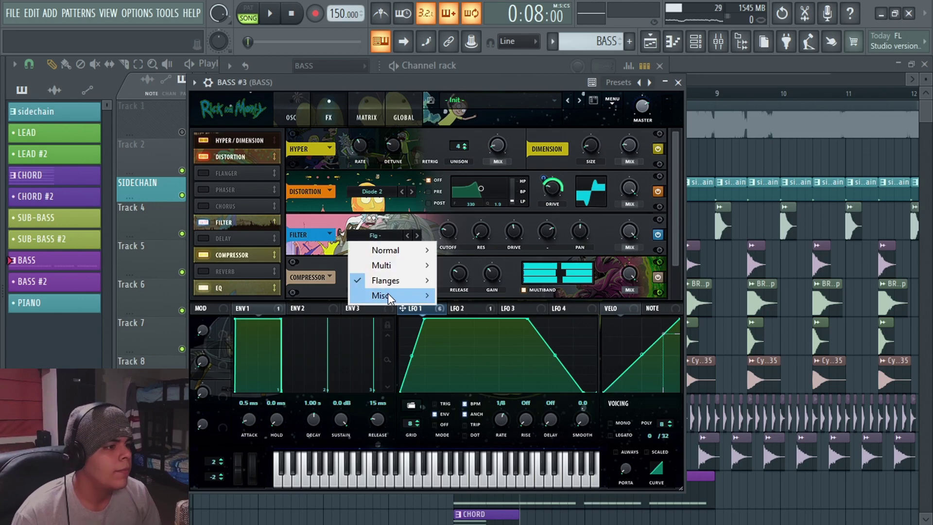
pyautogui.click(452, 442)
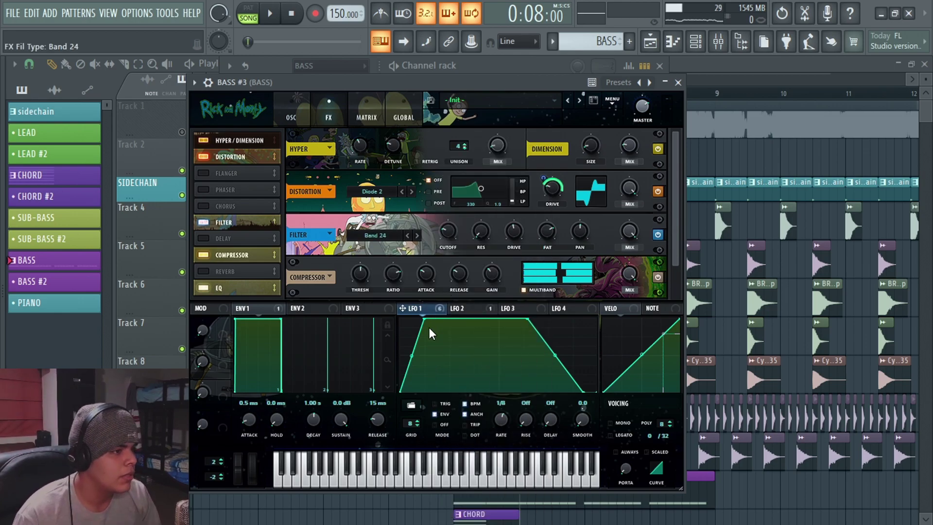
# Modulate the effects filter's cutoff in BASS #3 with LFO 1 by about 31 while playing the arrangement.
pyautogui.moveTo(447, 281); pyautogui.dragTo(439, 238)
pyautogui.press('space')
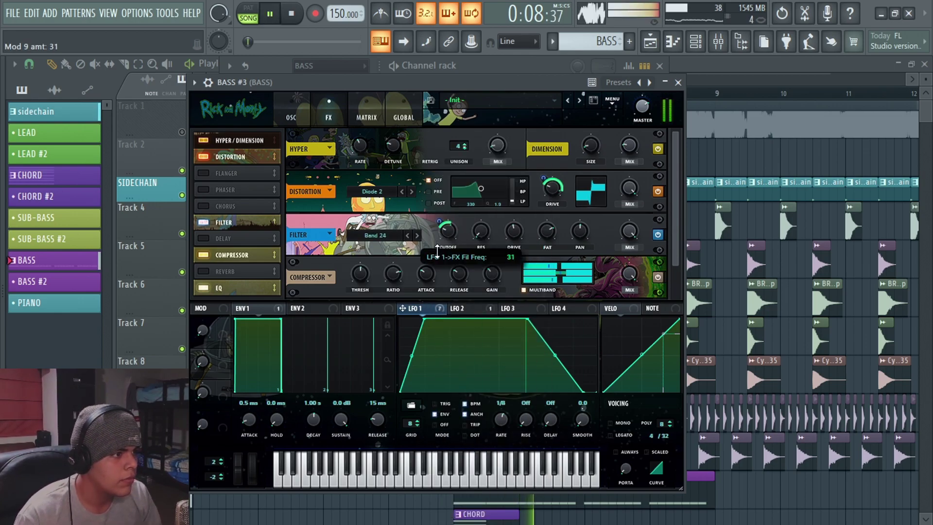
pyautogui.press('space')
# Adjust the LFO 1 modulation of BASS #3's upper EQ frequency, and set Osc A to Monster 8 with WT Pos about 117.
pyautogui.scroll(-1, 538, 287)
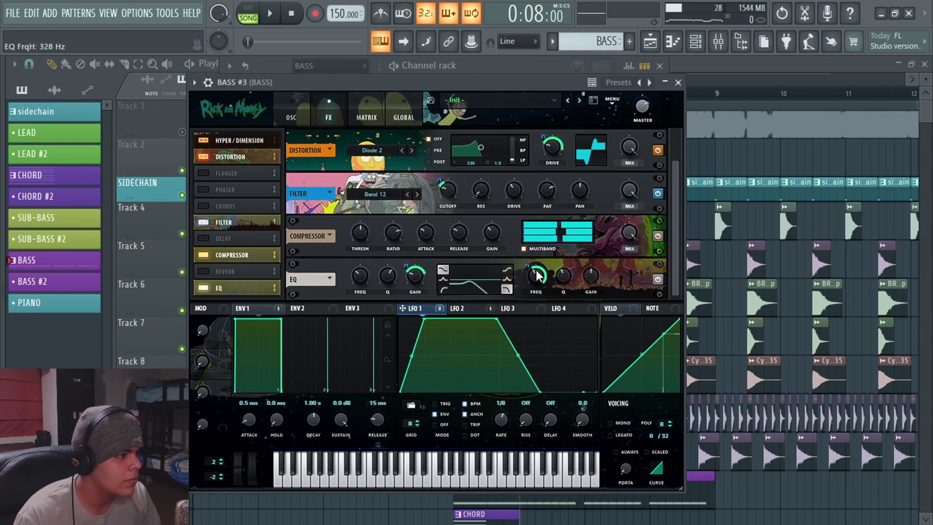
pyautogui.press('space')
pyautogui.moveTo(536, 270)
pyautogui.mouseDown()
pyautogui.moveTo(534, 279)
pyautogui.moveTo(528, 270)
pyautogui.mouseUp()
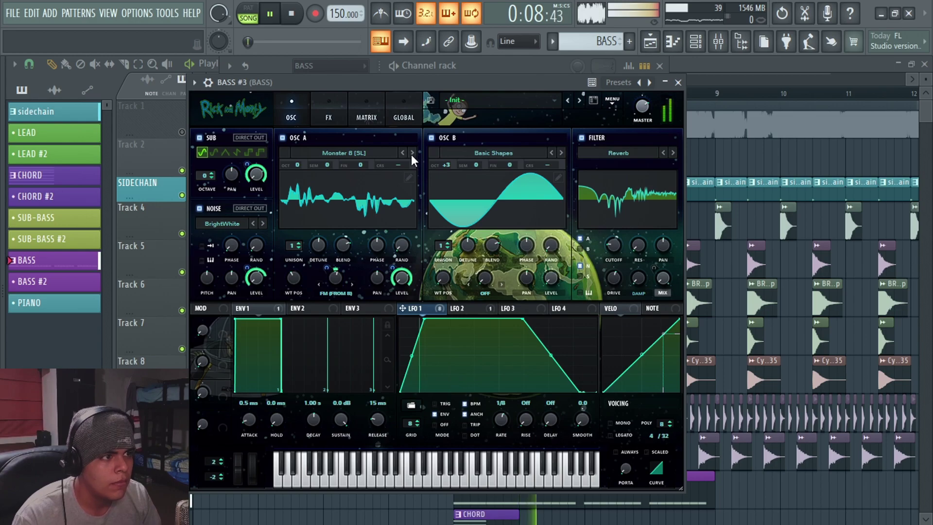
pyautogui.moveTo(301, 273)
pyautogui.mouseDown()
pyautogui.moveTo(291, 306)
pyautogui.moveTo(302, 272)
pyautogui.mouseUp()
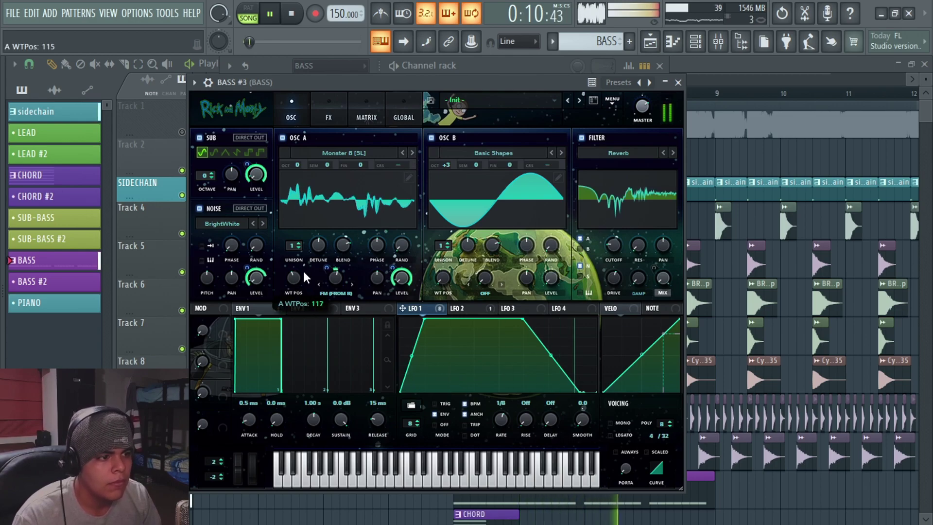
pyautogui.press('space')
# Route the BASS #3 mixer track to BASS BUSS.
pyautogui.press('F9')
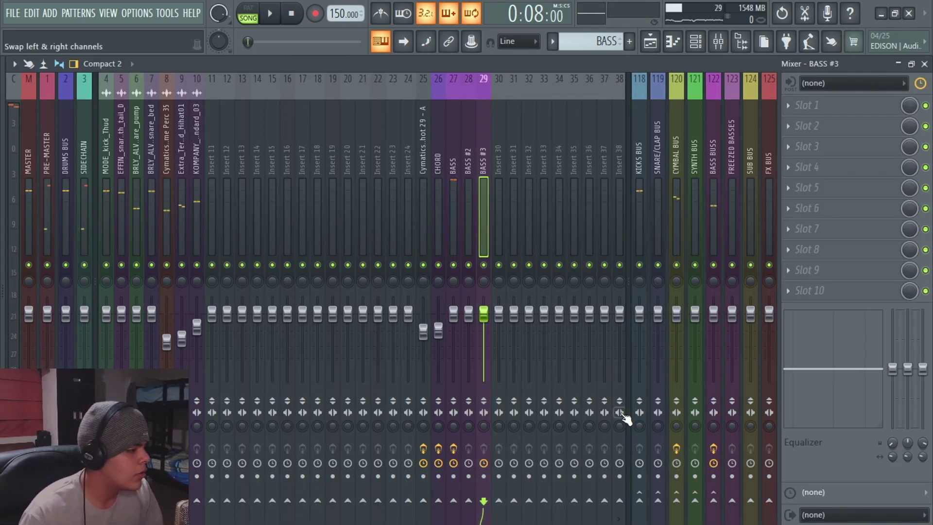
pyautogui.rightClick(712, 500)
pyautogui.click(729, 474)
# Insert Distortion in the first effect slot of the BASS #3 mixer track and set its type to SATURATE.
pyautogui.click(798, 105)
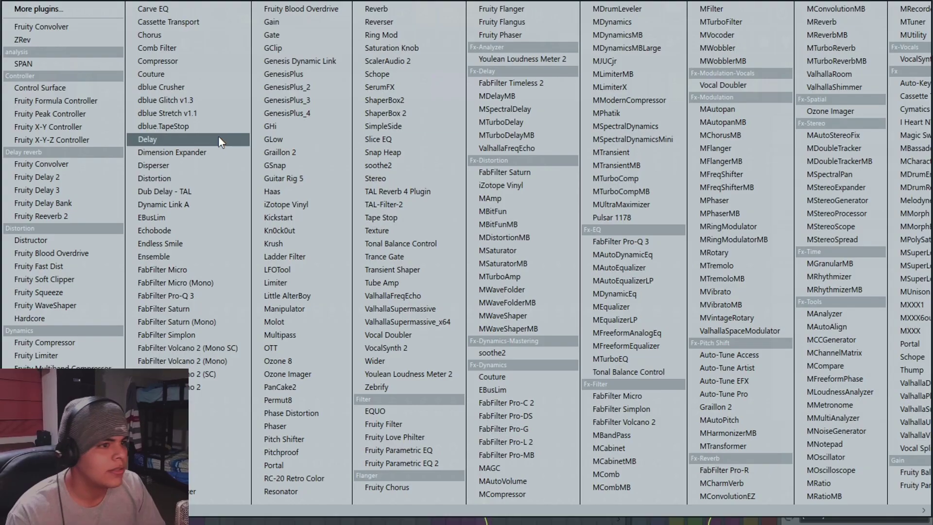
pyautogui.click(185, 179)
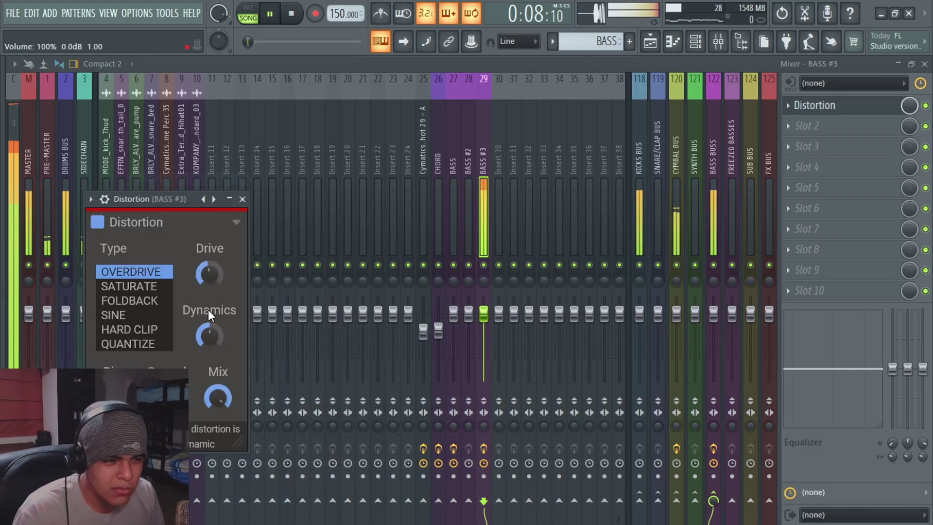
pyautogui.click(141, 287)
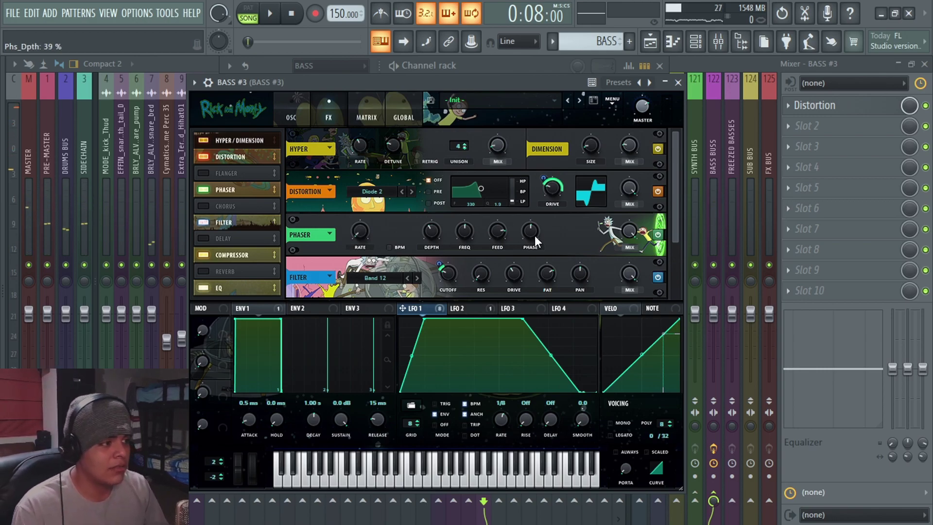
# Set BASS #3's phaser frequency to about 302 Hz and try distortion types such as Rectify and Asym while the arrangement plays.
pyautogui.press('space')
pyautogui.moveTo(463, 260); pyautogui.dragTo(470, 255)
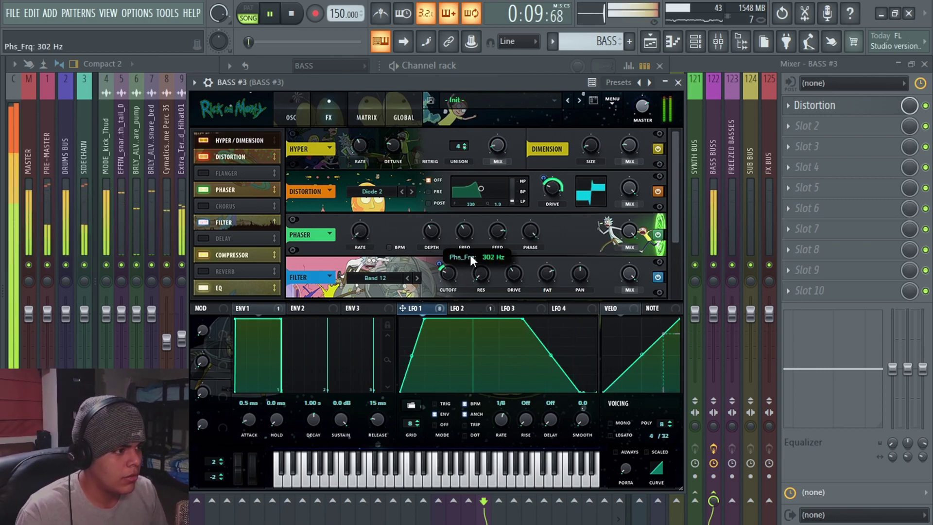
pyautogui.click(413, 190)
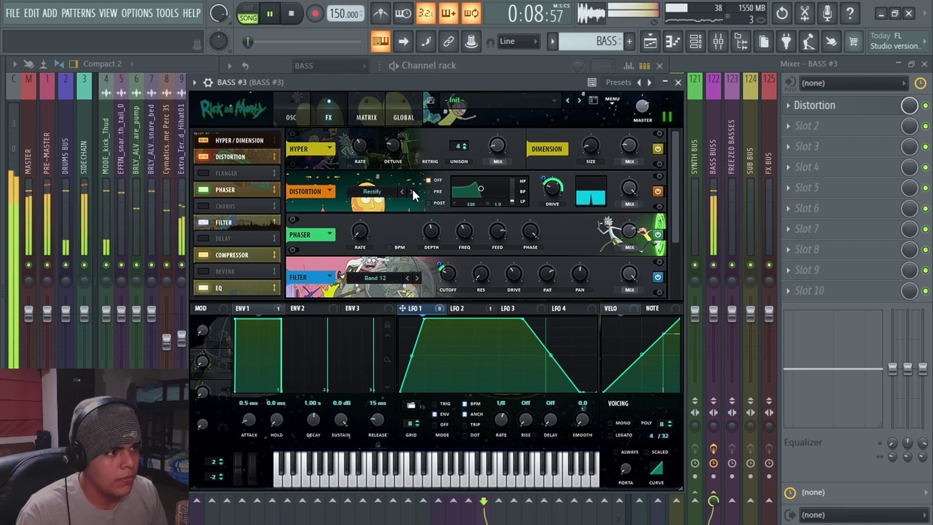
pyautogui.click(414, 191)
pyautogui.click(403, 191)
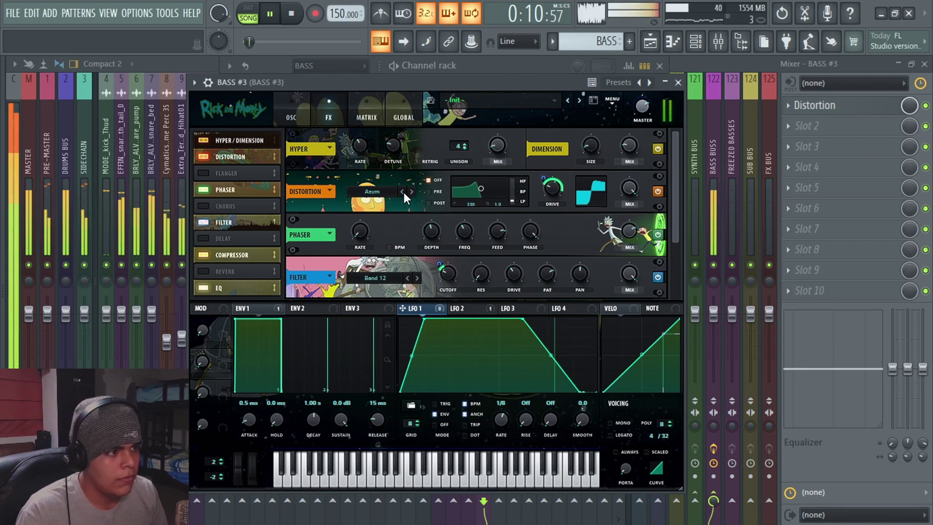
pyautogui.click(412, 192)
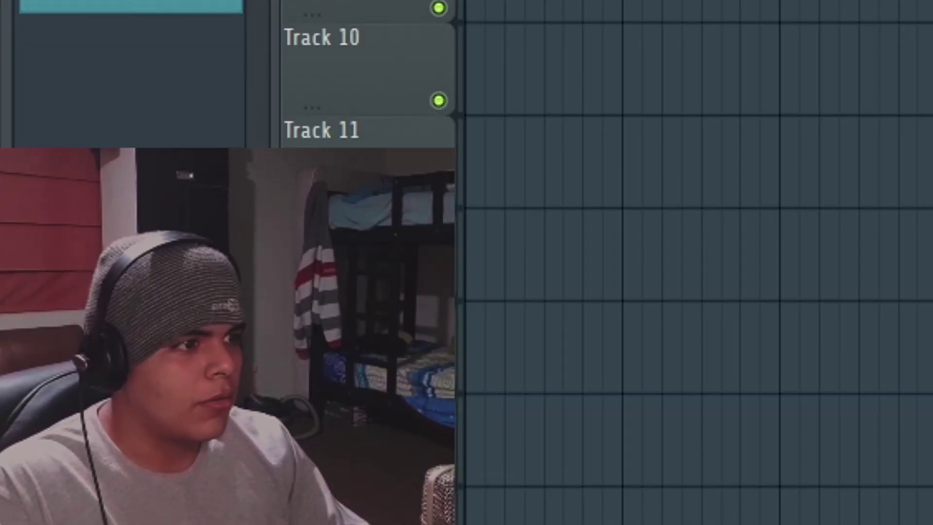
# Open the SUB-BASS synth and shape its LFO 2 into a short falling ramp ending about a quarter into the cycle.
pyautogui.scroll(-3, 602, 263)
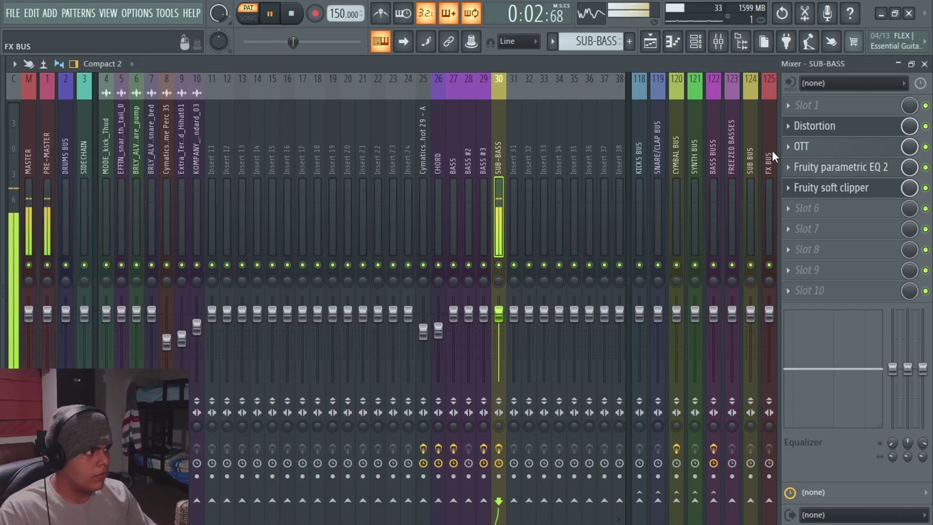
pyautogui.press('space')
pyautogui.press('F6')
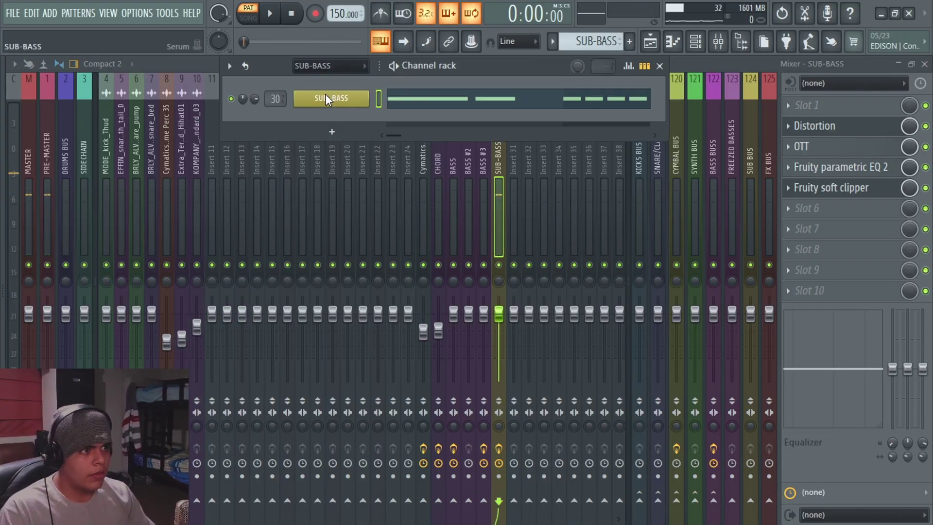
pyautogui.click(325, 96)
pyautogui.click(595, 316)
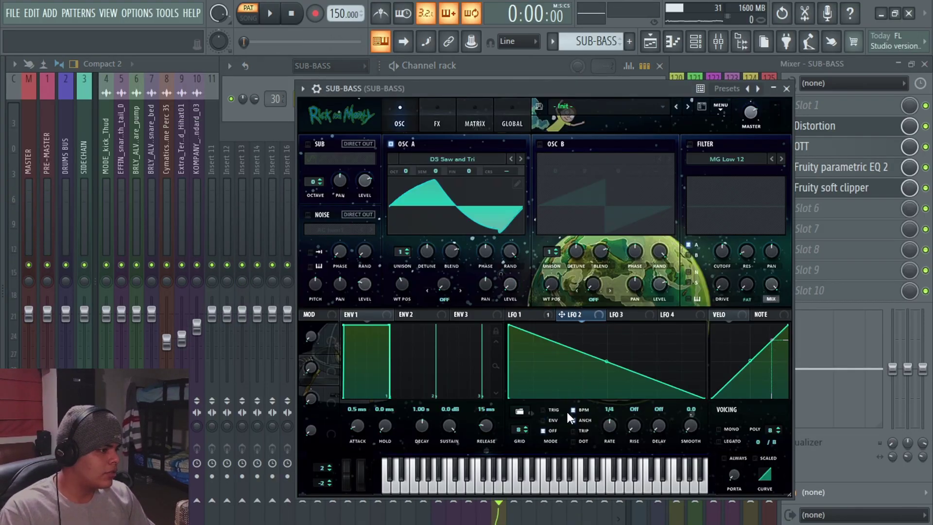
pyautogui.doubleClick(559, 395)
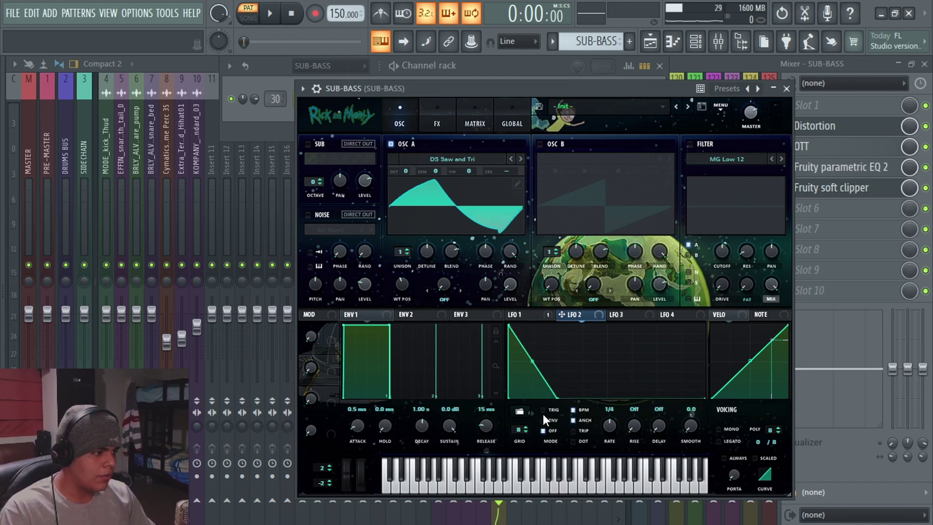
# Lower a modulation amount in SUB-BASS's modulation matrix while the pattern plays.
pyautogui.press('space')
pyautogui.click(475, 123)
pyautogui.moveTo(455, 178); pyautogui.dragTo(444, 180)
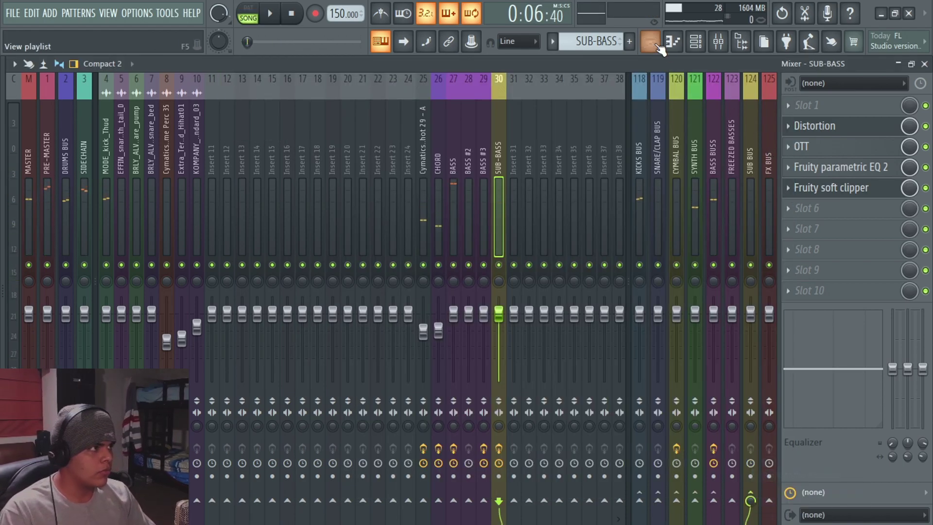
# Place the SUB-BASS pattern at bar 5 on Track 12 of the playlist and play the arrangement.
pyautogui.click(652, 41)
pyautogui.click(454, 285)
pyautogui.scroll(2, 449, 296)
pyautogui.press('space')
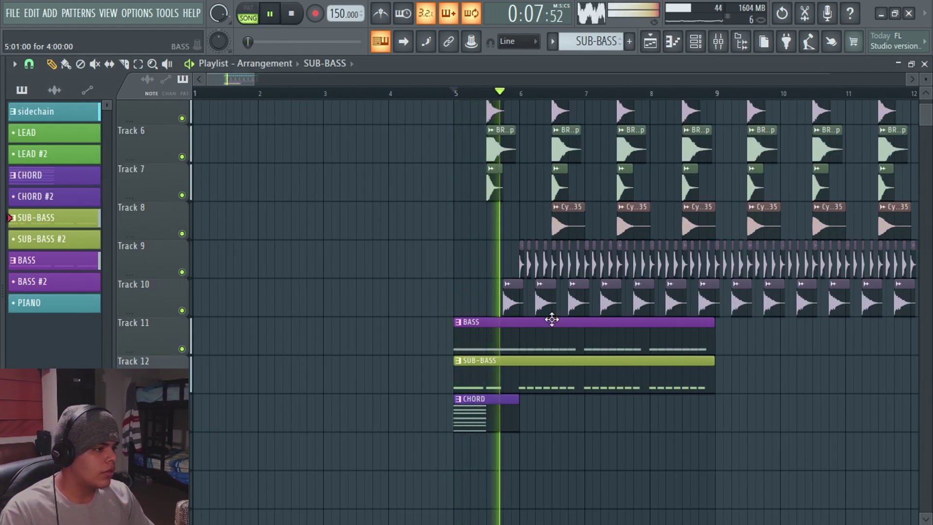
pyautogui.scroll(3, 548, 316)
pyautogui.scroll(-3, 568, 327)
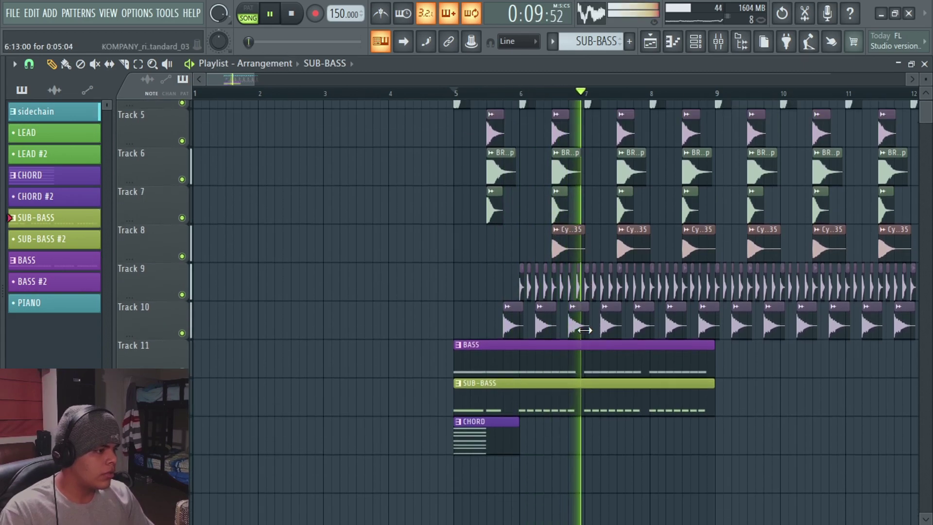
pyautogui.scroll(4, 569, 327)
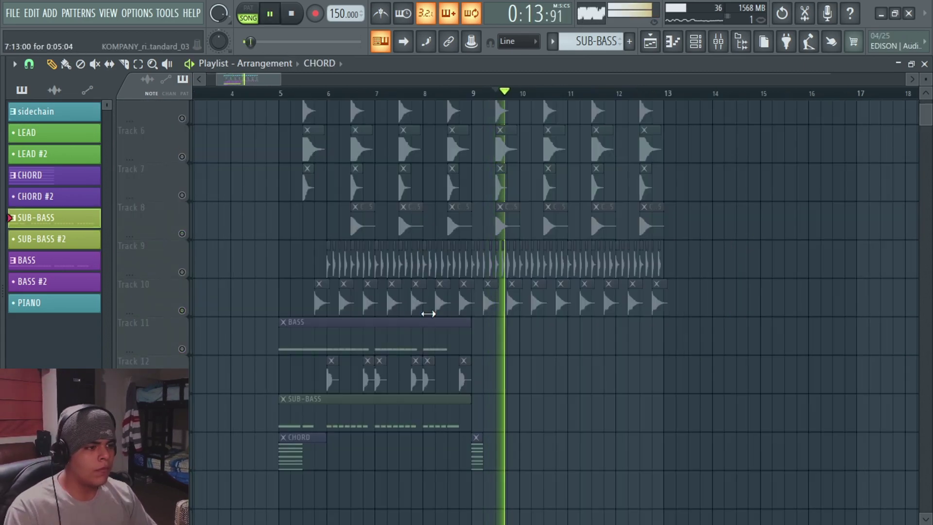
# Compare the muted drum, bass, sub-bass and chord clips with the soloed reference track, and close the BASS #4 synth.
pyautogui.scroll(5, 506, 308)
pyautogui.scroll(-1, 500, 302)
pyautogui.scroll(-1, 506, 287)
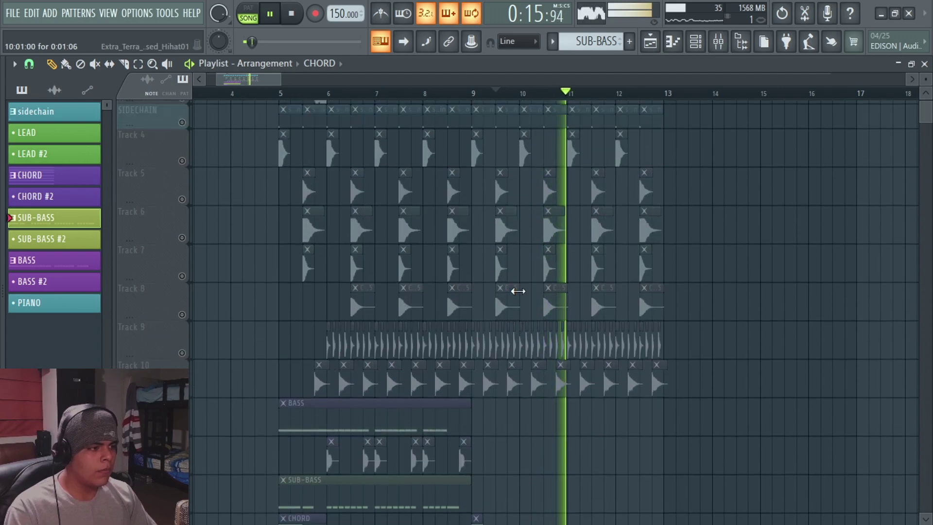
pyautogui.scroll(3, 509, 289)
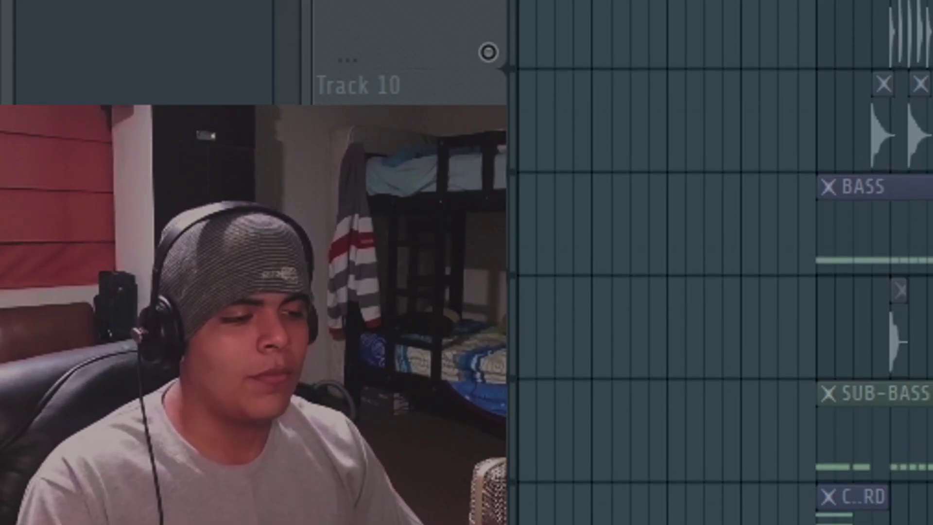
pyautogui.scroll(-2, 724, 263)
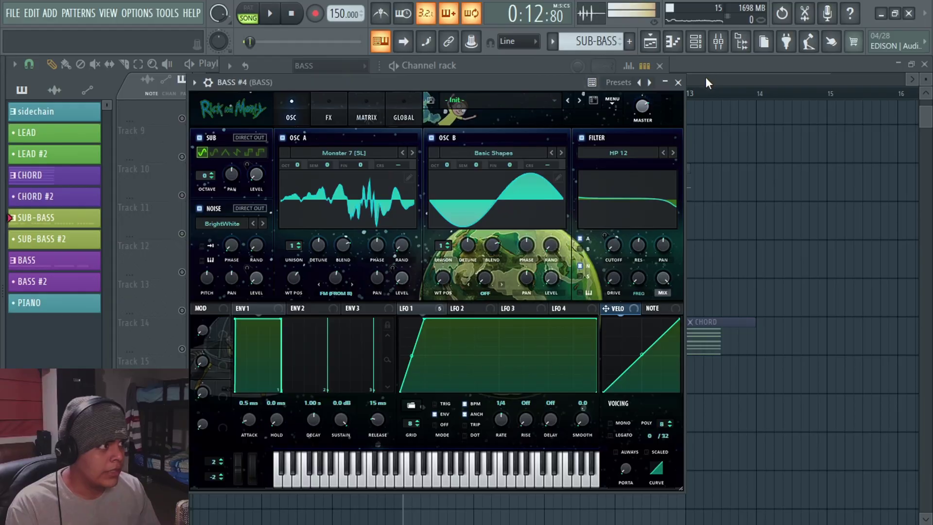
pyautogui.click(679, 85)
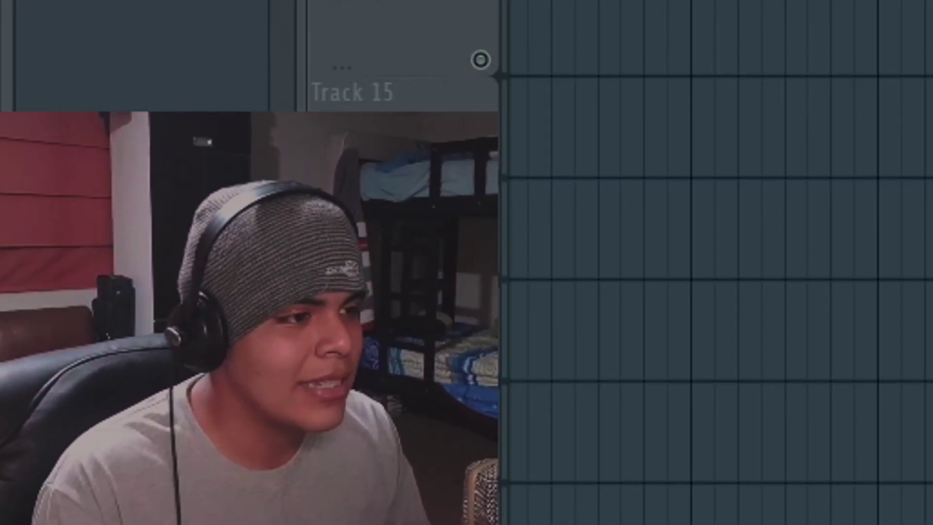
pyautogui.scroll(3, 720, 194)
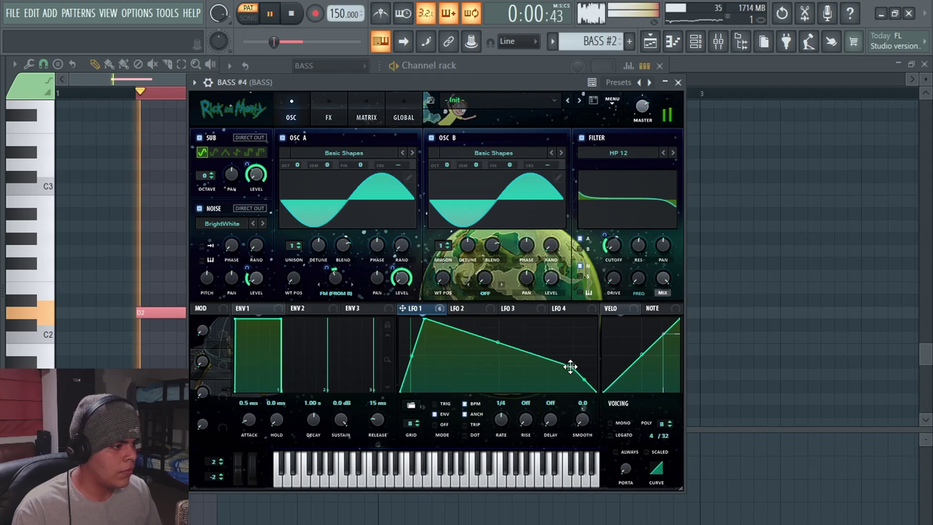
# Bend BASS #4's LFO 1 decay into an outward curve and set its filter cutoff modulation to about 44.
pyautogui.moveTo(535, 354); pyautogui.dragTo(535, 340)
pyautogui.moveTo(614, 234); pyautogui.dragTo(619, 241)
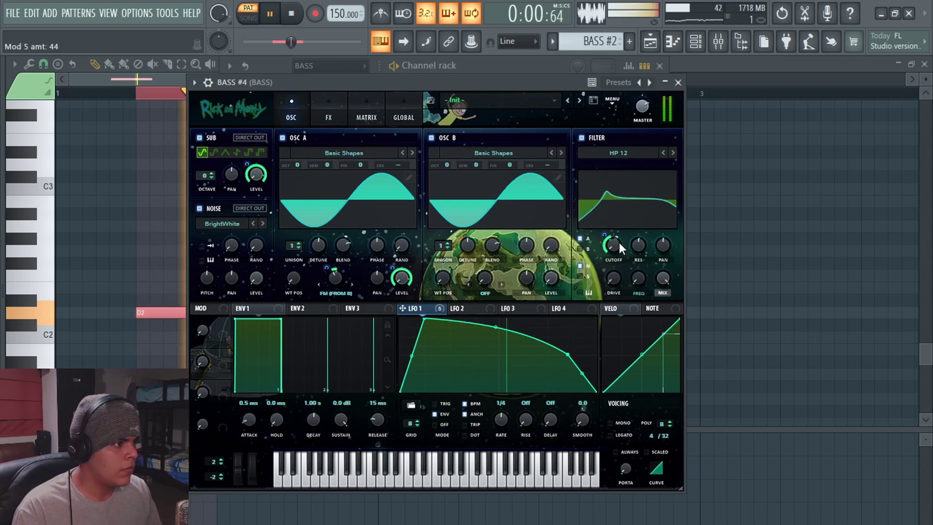
pyautogui.click(321, 109)
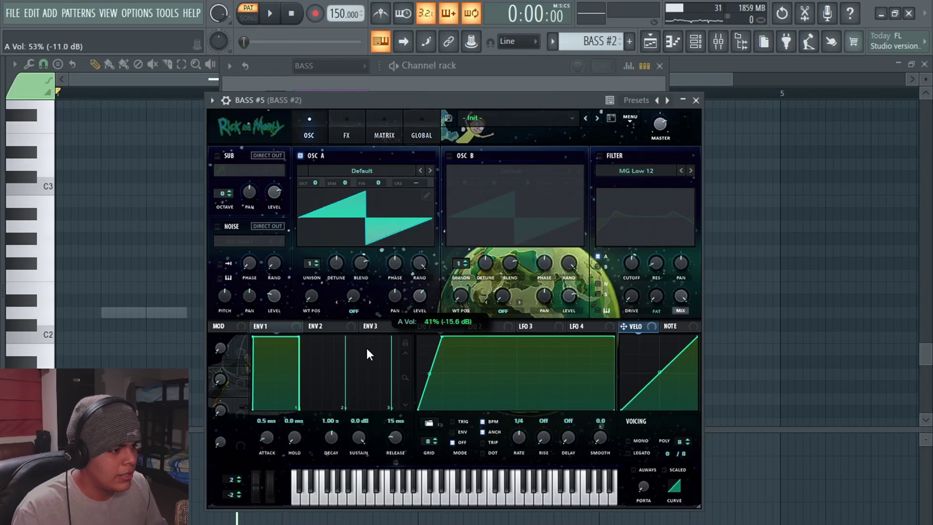
# Select LFO 2 in BASS #5 and raise Osc B's octave to +3 while auditioning the pattern.
pyautogui.click(471, 325)
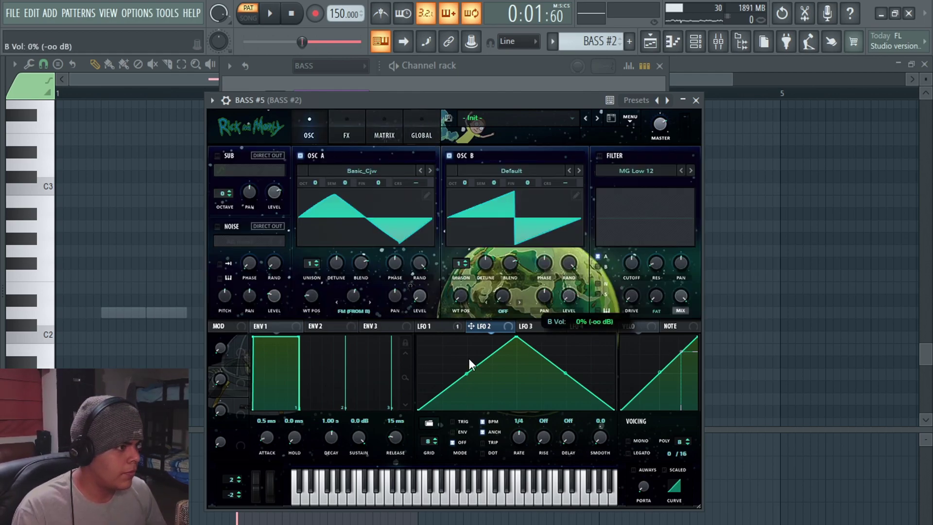
pyautogui.press('space')
pyautogui.moveTo(460, 180); pyautogui.dragTo(494, 166)
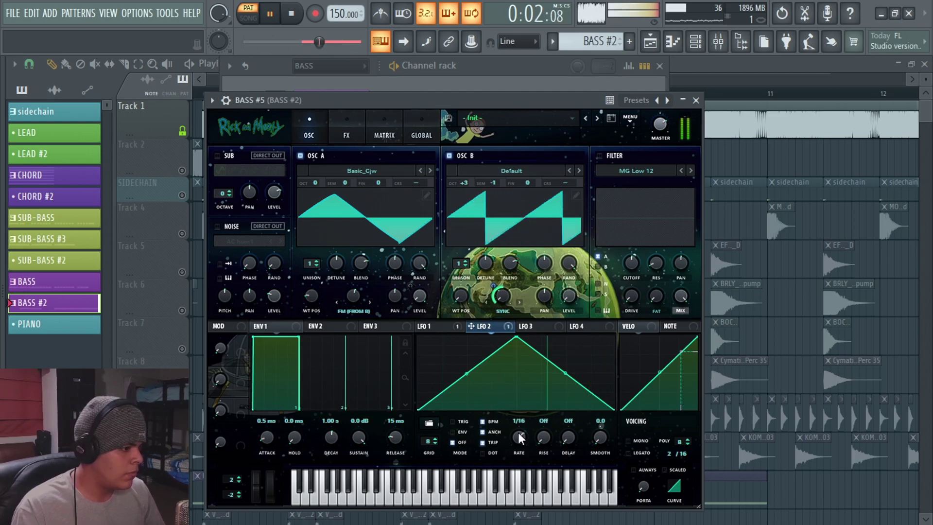
pyautogui.press('space')
pyautogui.press('space')
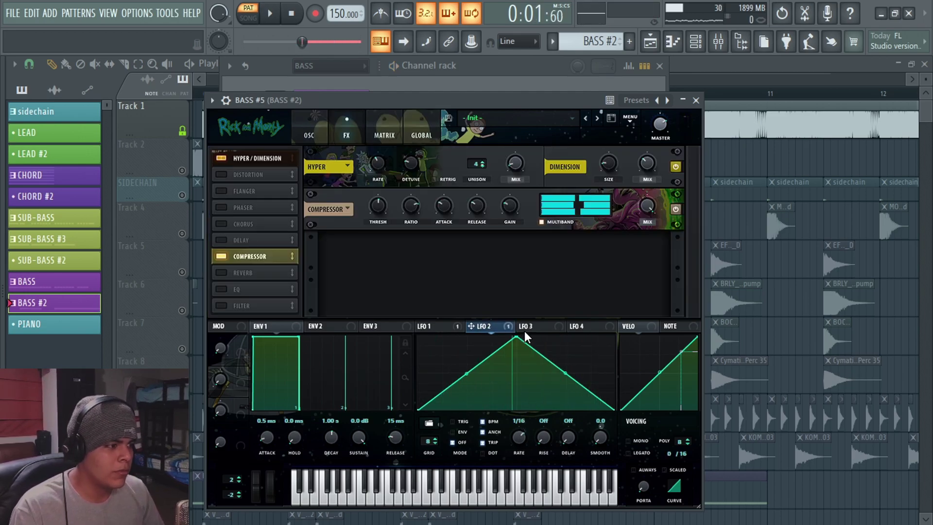
# Route LFO 3 to master tuning in BASS #5's modulation matrix and reduce that routing's output.
pyautogui.click(528, 328)
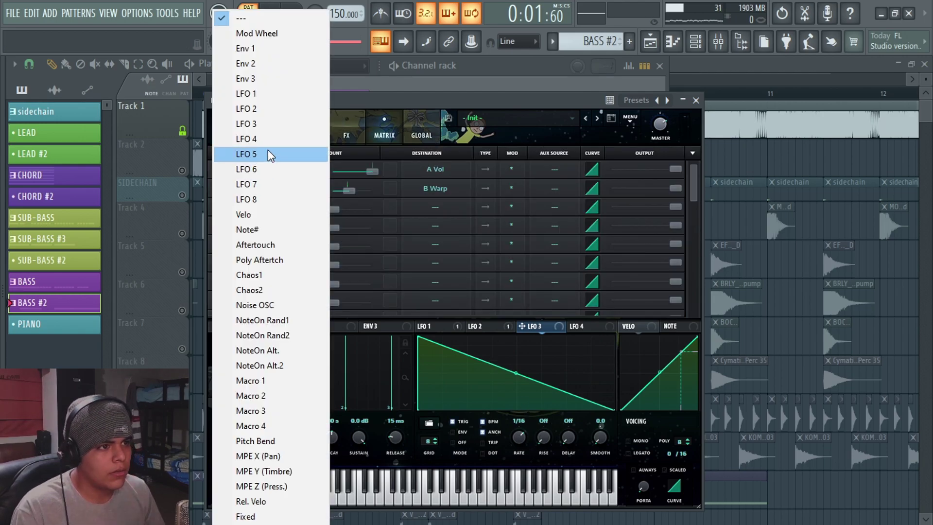
pyautogui.click(271, 124)
pyautogui.click(450, 213)
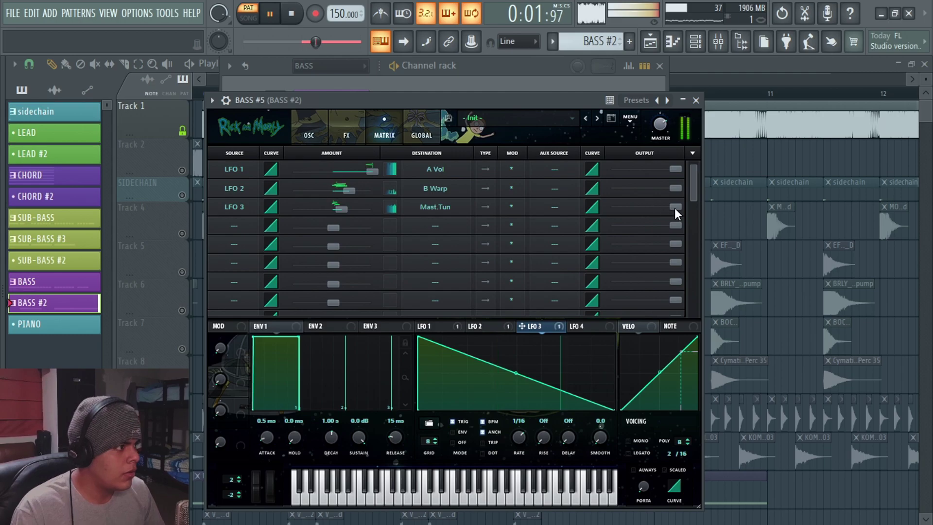
pyautogui.moveTo(674, 208); pyautogui.dragTo(614, 222)
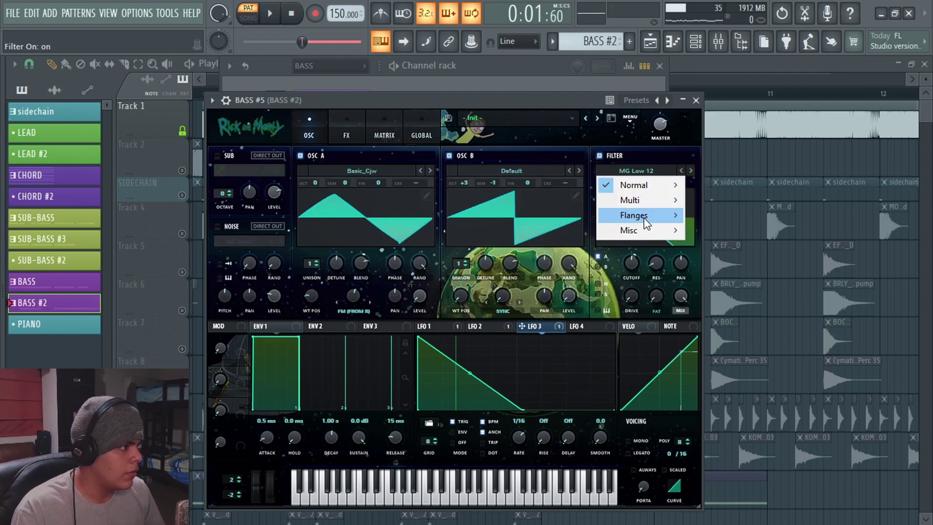
# Change BASS #5's oscillator filter to the Reverb type from the miscellaneous filters.
pyautogui.moveTo(629, 230)
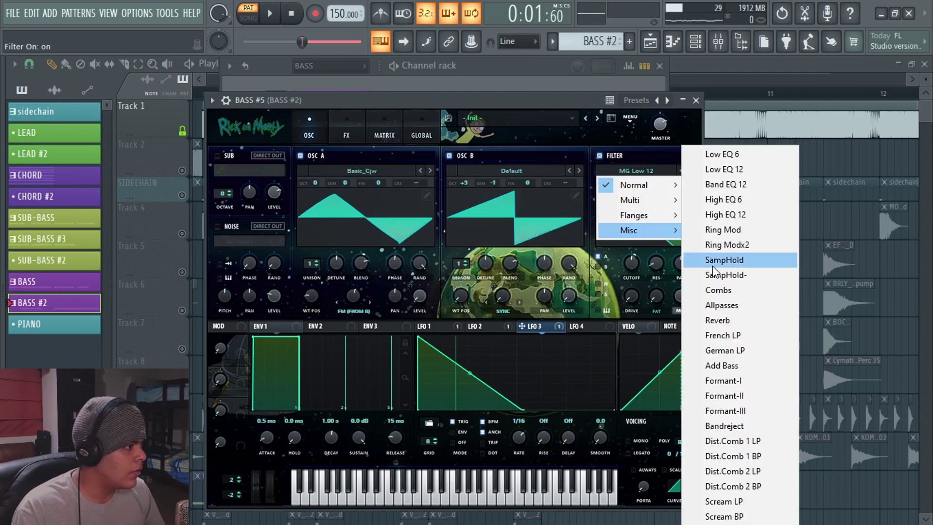
pyautogui.click(746, 290)
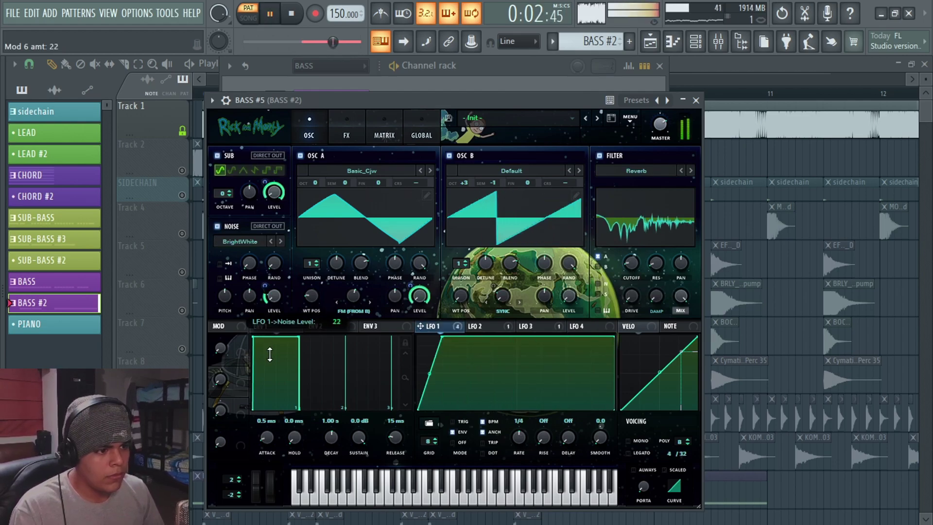
# Raise BASS #5's LFO 1 noise-level modulation to about 53, switch the noise sample to ARP white and fine-tune the modulation.
pyautogui.moveTo(272, 335); pyautogui.dragTo(272, 333)
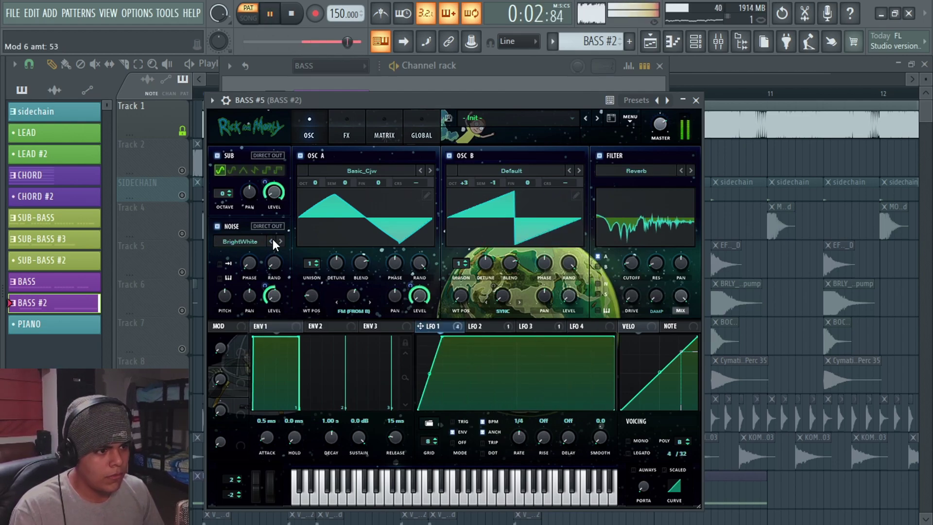
pyautogui.click(281, 241)
pyautogui.moveTo(266, 286); pyautogui.dragTo(266, 287)
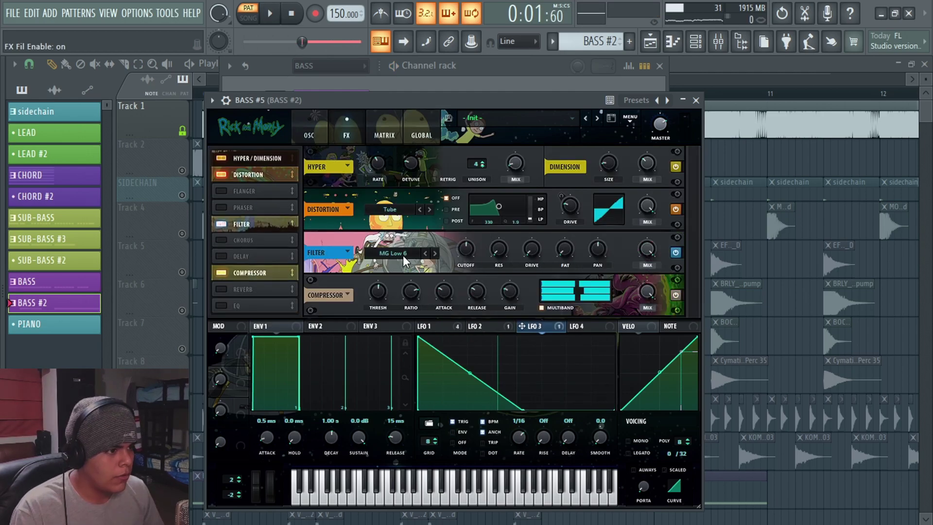
# Try other octave settings for Osc B in BASS #5 while the pattern plays.
pyautogui.click(628, 171)
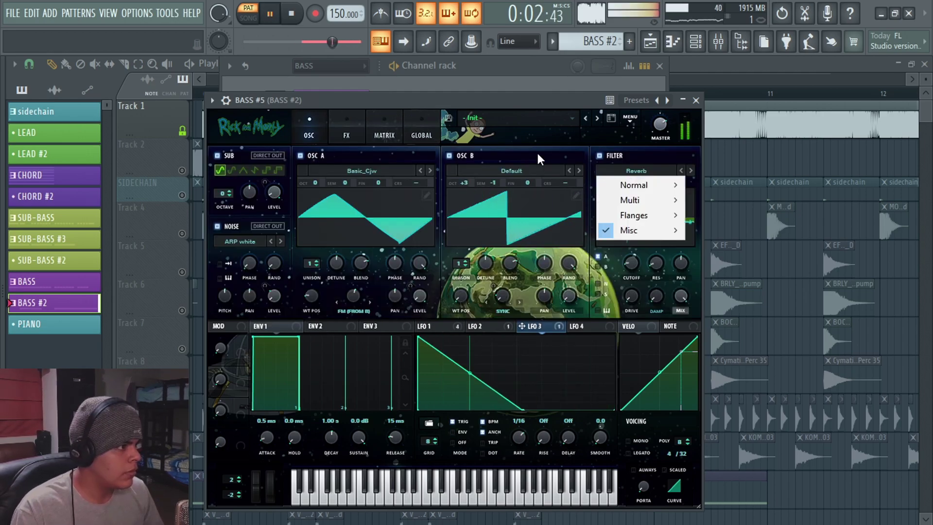
pyautogui.click(346, 129)
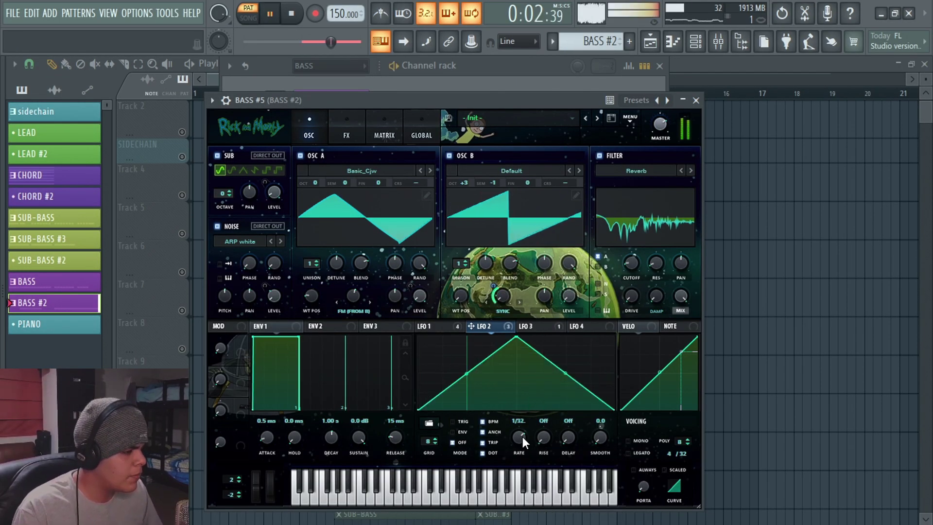
pyautogui.click(449, 329)
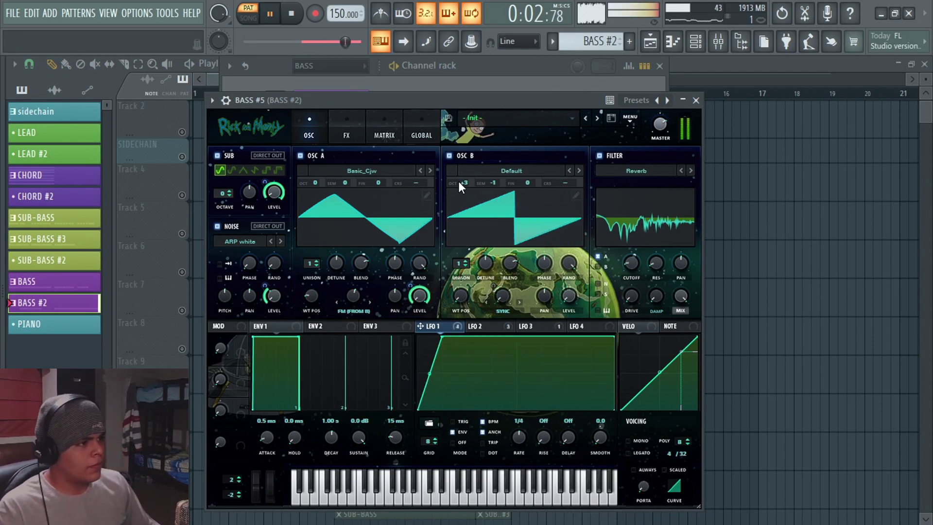
pyautogui.moveTo(463, 183); pyautogui.dragTo(462, 197)
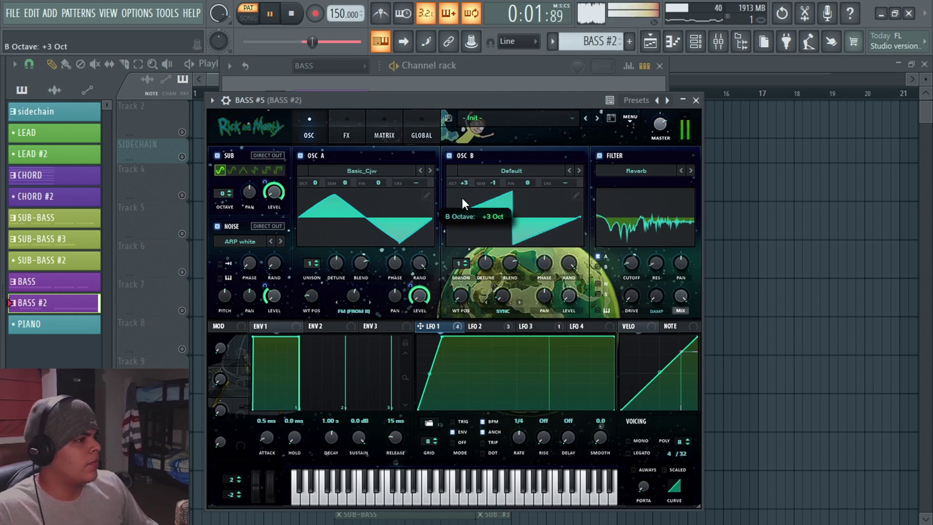
# Move the playback position along the arrangement and bring up the SUB-BASS notes in the piano roll.
pyautogui.rightClick(785, 195)
pyautogui.scroll(3, 470, 103)
pyautogui.click(423, 95)
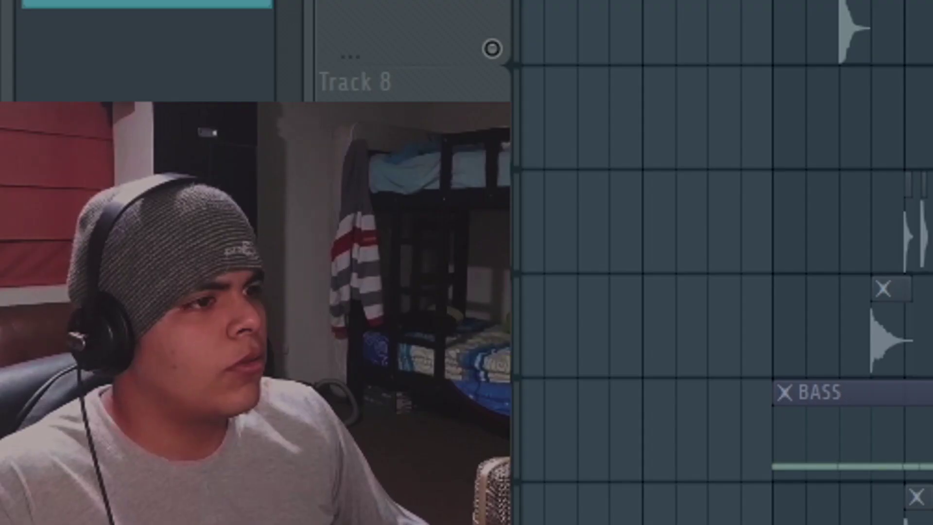
pyautogui.press('Tab')
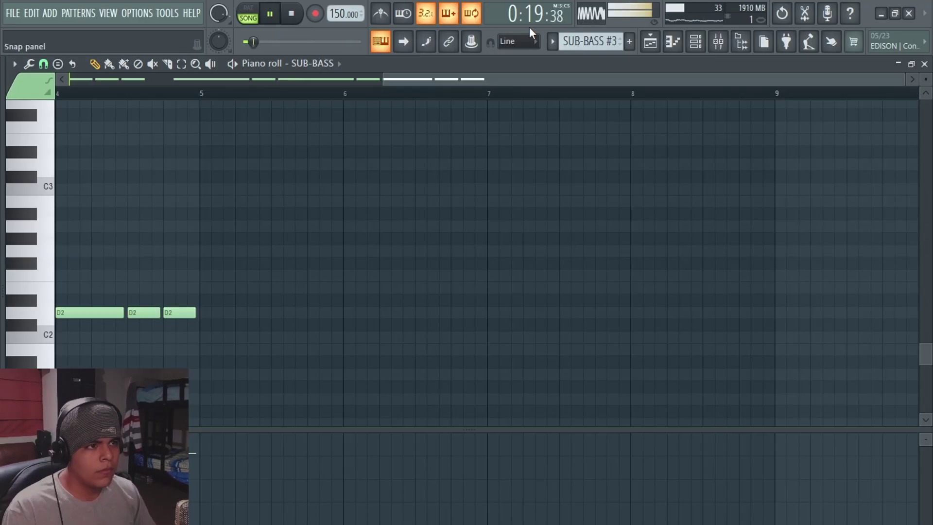
# Return to the playlist and examine the drum, bass, sub-bass and chord clips up to bar 13.
pyautogui.click(652, 42)
pyautogui.scroll(-2, 431, 162)
pyautogui.scroll(-3, 449, 97)
pyautogui.scroll(3, 426, 144)
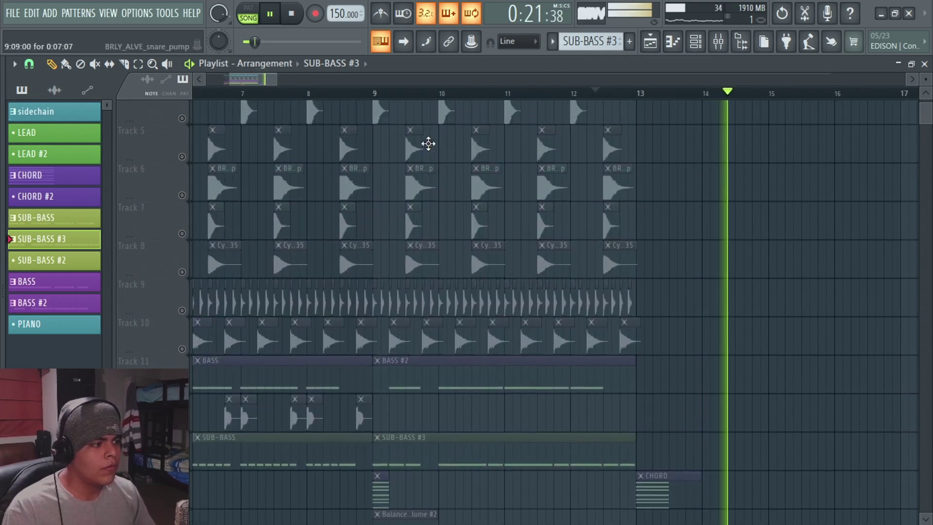
pyautogui.scroll(-3, 477, 97)
pyautogui.scroll(3, 477, 195)
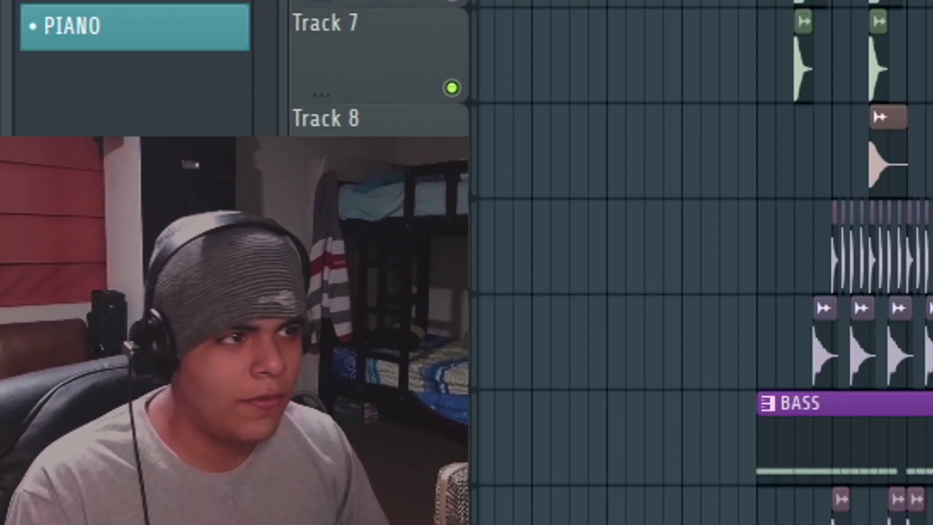
pyautogui.scroll(-3, 700, 262)
pyautogui.scroll(-2, 700, 262)
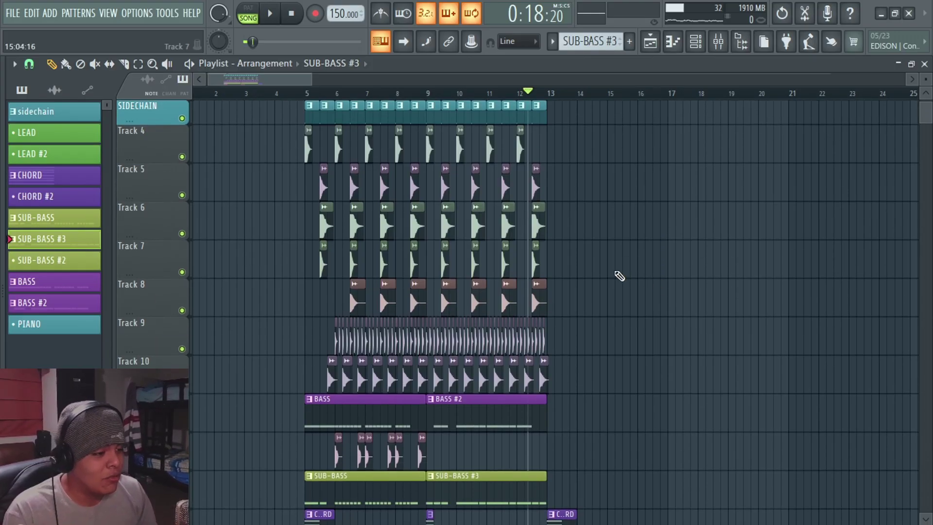
# Trim the KOMPANY ride clips on Track 10 and the Grime Perc 35 clips on Track 8 so the last ones end at bar 13.
pyautogui.scroll(-2, 615, 272)
pyautogui.moveTo(316, 287); pyautogui.dragTo(551, 314)
pyautogui.scroll(2, 551, 96)
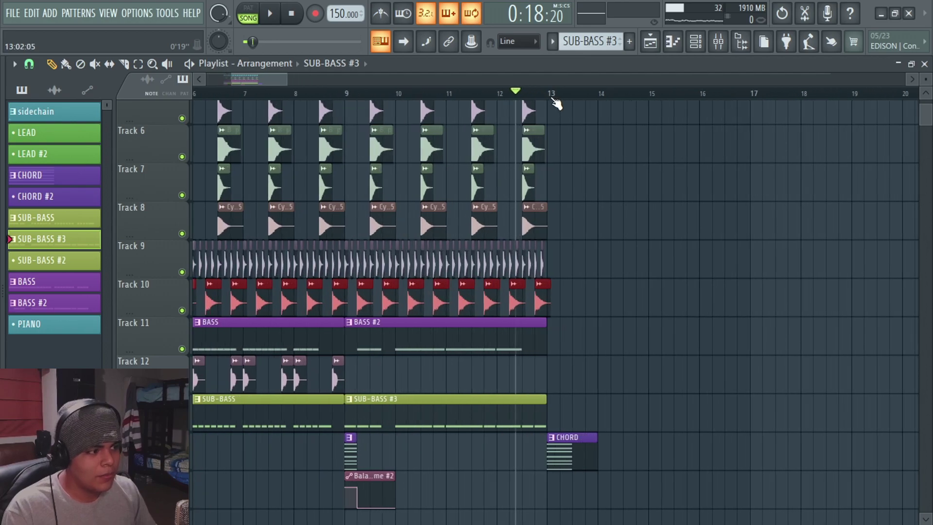
pyautogui.scroll(3, 556, 103)
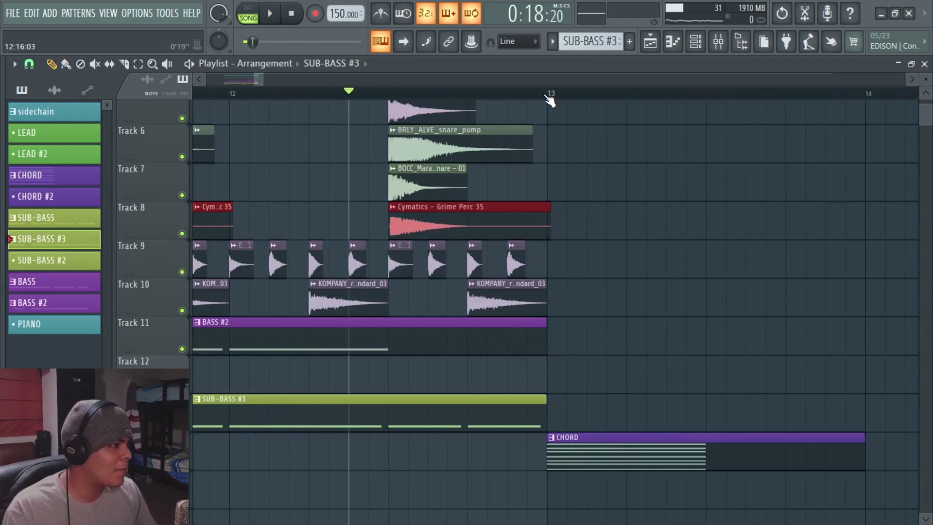
pyautogui.scroll(3, 551, 99)
pyautogui.scroll(1, 549, 99)
pyautogui.scroll(-3, 576, 104)
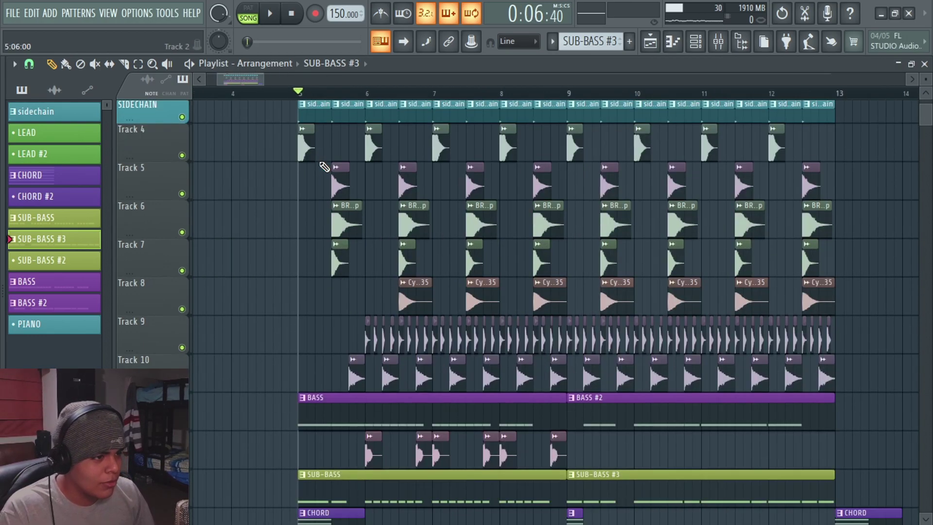
# Lower Osc A's wavetable position in BASS #6 to the sine shape.
pyautogui.scroll(-3, 334, 160)
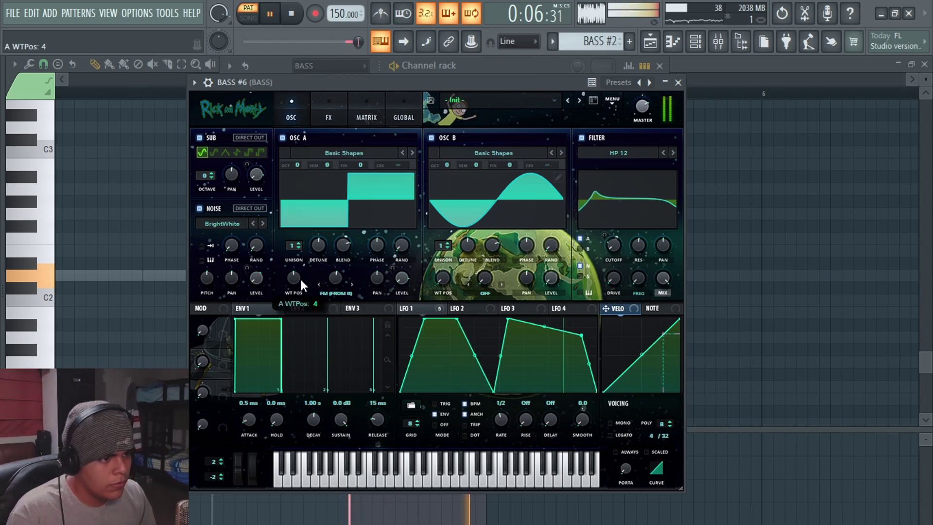
pyautogui.moveTo(301, 282); pyautogui.dragTo(293, 316)
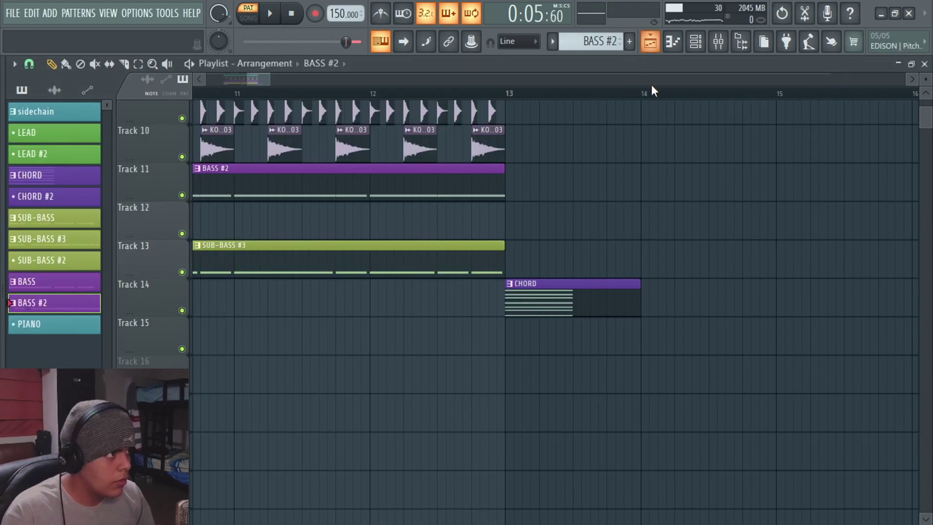
# Mute the TRVCY - Embrace Me reference on Track 1 of the playlist.
pyautogui.scroll(5, 246, 405)
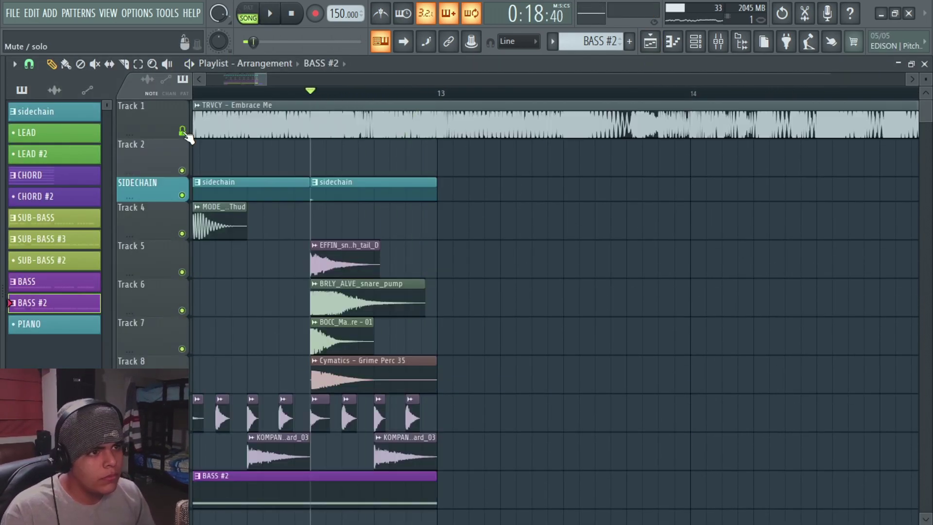
pyautogui.click(182, 131)
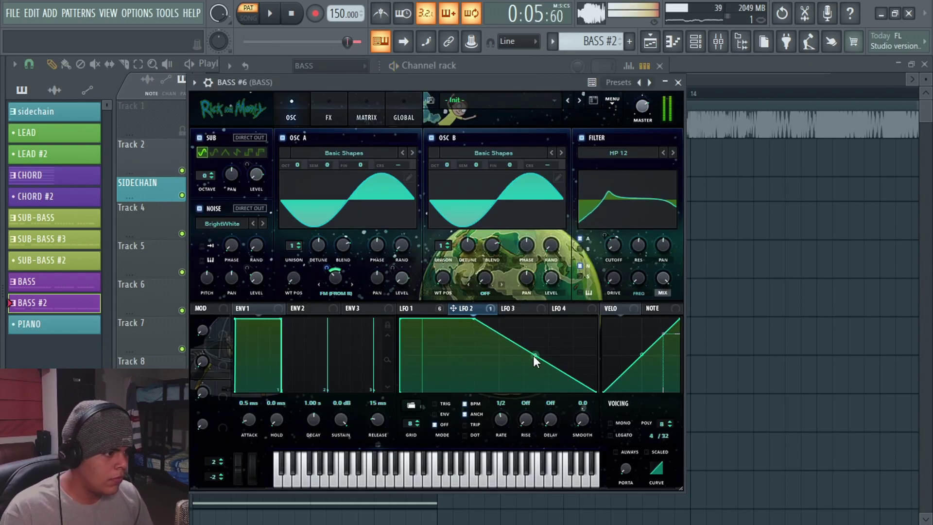
# Bend the falling slope of LFO 2 downward in BASS #6 and toggle playback.
pyautogui.moveTo(535, 356); pyautogui.dragTo(534, 368)
pyautogui.press('space')
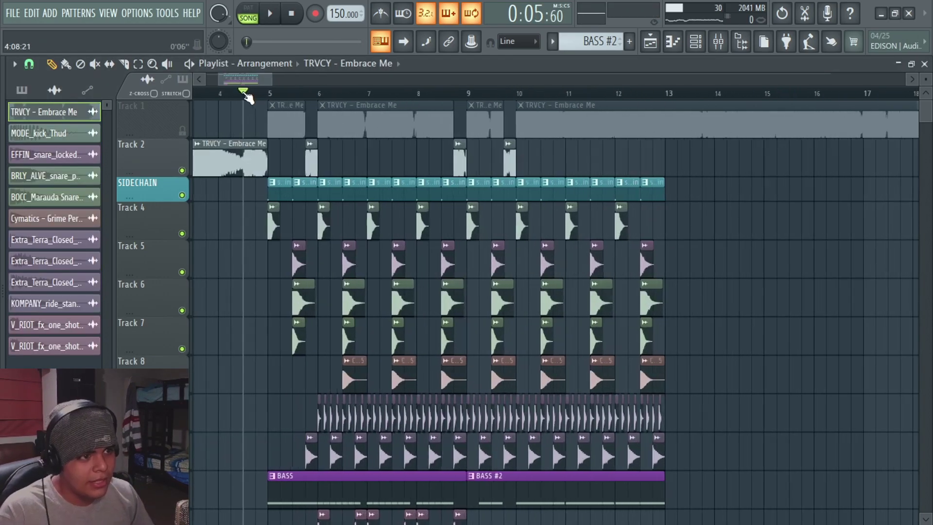
# Look over the arrangement from the reference clips down to the chords and volume automation.
pyautogui.scroll(-5, 345, 209)
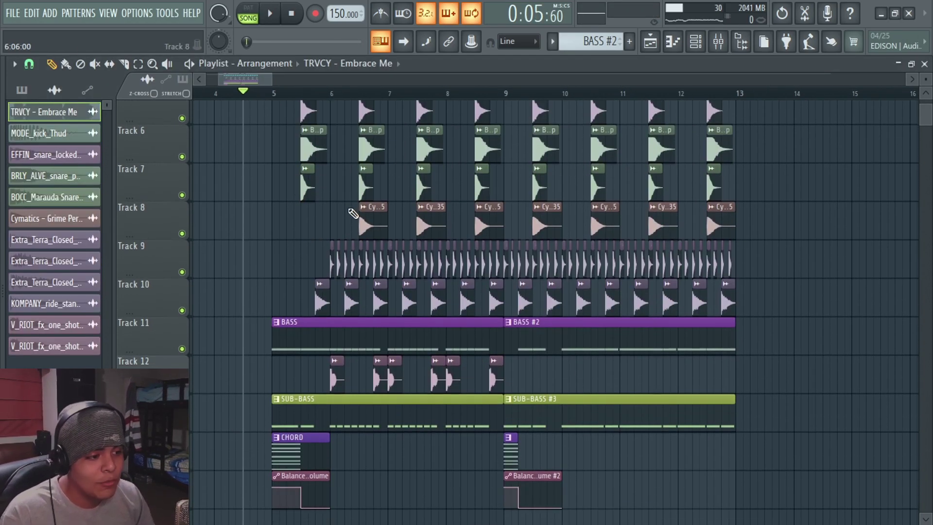
pyautogui.scroll(3, 354, 214)
pyautogui.scroll(-2, 356, 215)
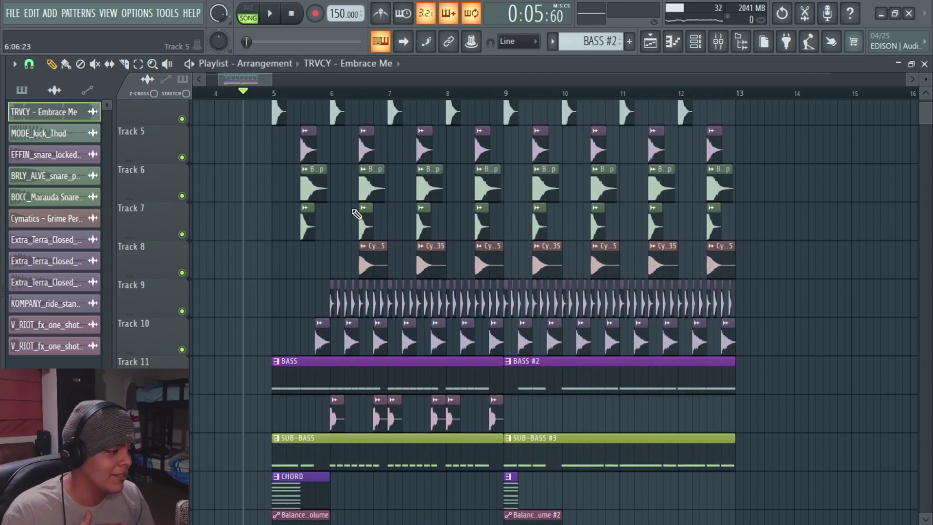
pyautogui.scroll(2, 418, 244)
pyautogui.scroll(-2, 418, 244)
pyautogui.scroll(1, 564, 197)
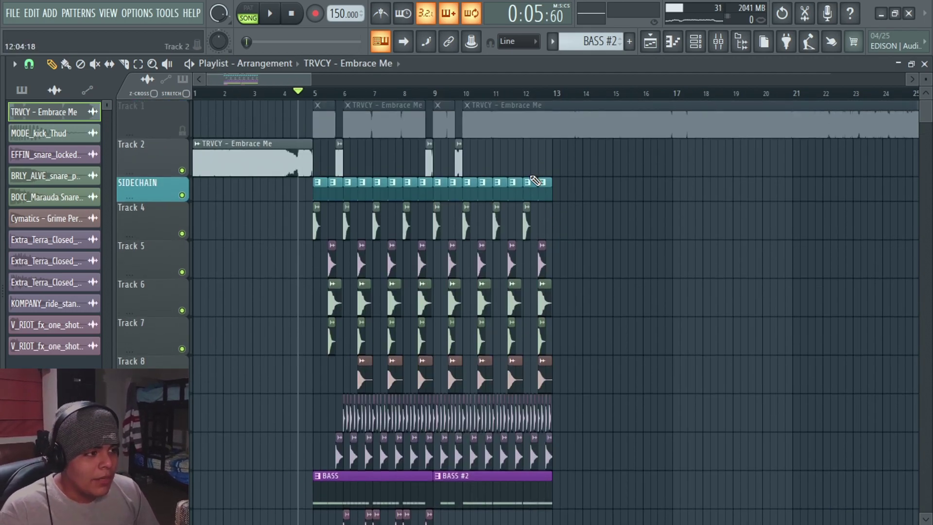
pyautogui.scroll(-2, 627, 168)
pyautogui.scroll(-3, 411, 249)
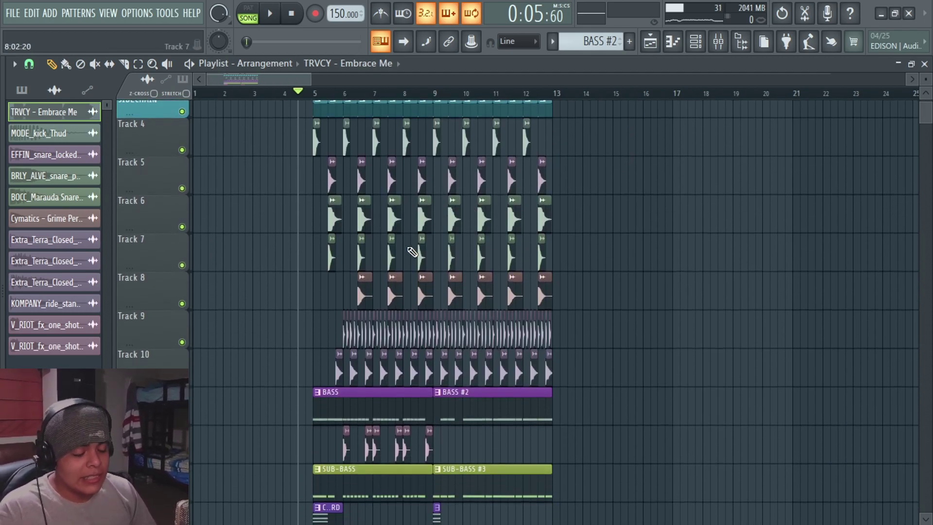
pyautogui.scroll(5, 412, 250)
# Play the drop from around bar 4 to bar 13 and check all tracks against the intercut reference clips.
pyautogui.press('space')
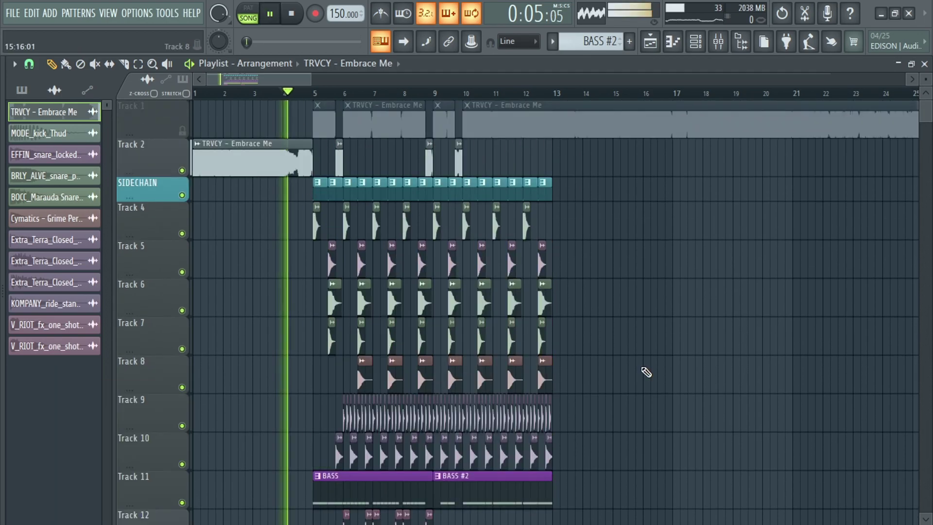
pyautogui.scroll(-2, 645, 371)
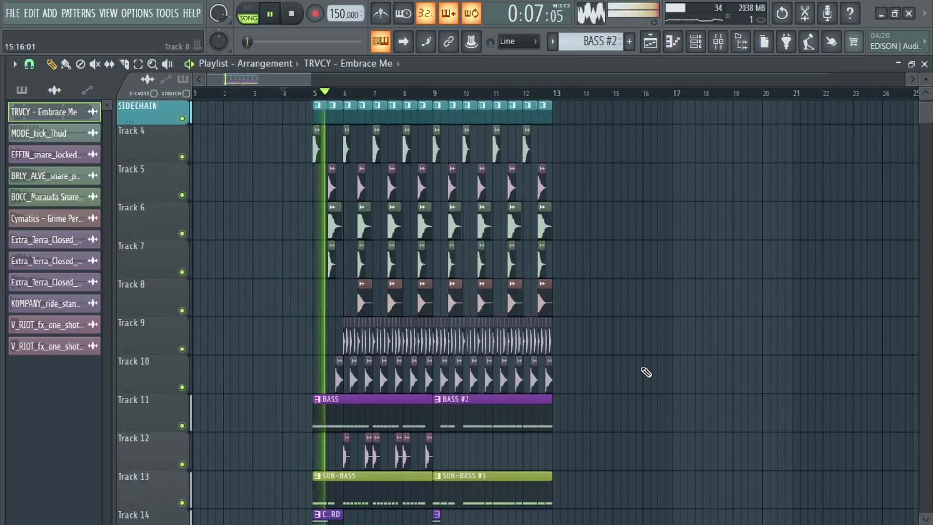
pyautogui.scroll(-4, 646, 372)
pyautogui.scroll(5, 647, 372)
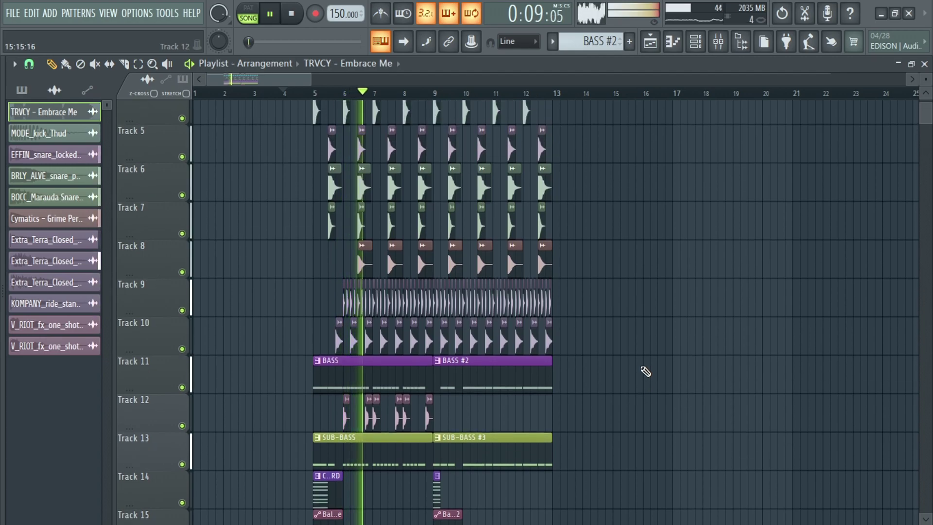
pyautogui.scroll(3, 404, 96)
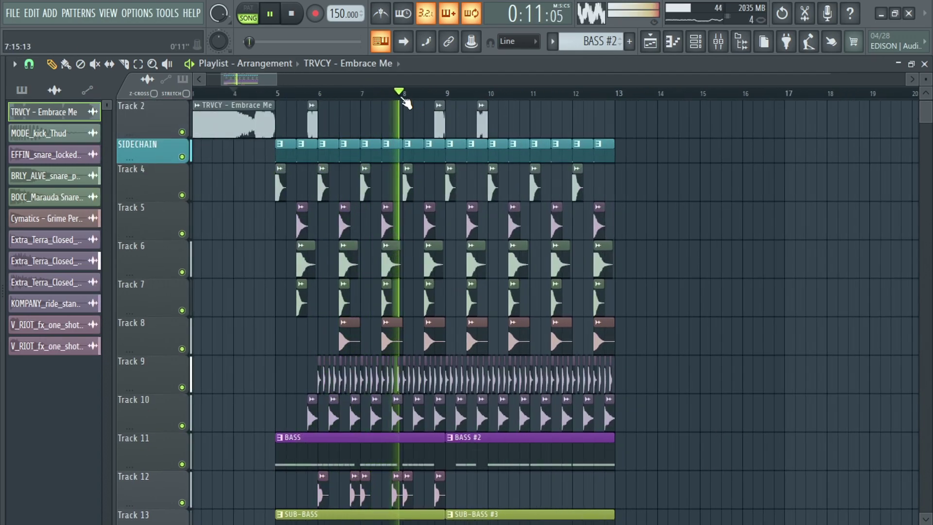
pyautogui.scroll(-3, 443, 175)
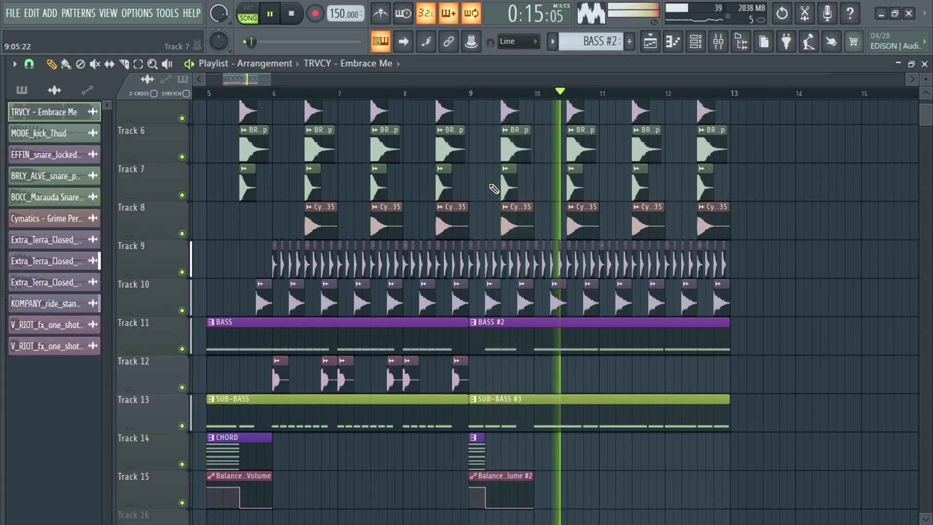
pyautogui.scroll(5, 493, 189)
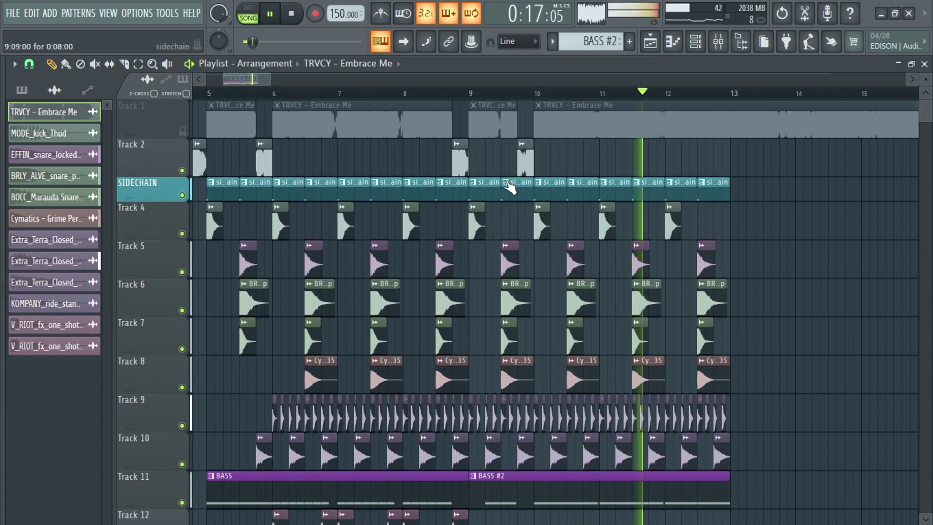
pyautogui.scroll(-4, 734, 102)
pyautogui.scroll(-2, 743, 109)
pyautogui.scroll(4, 740, 154)
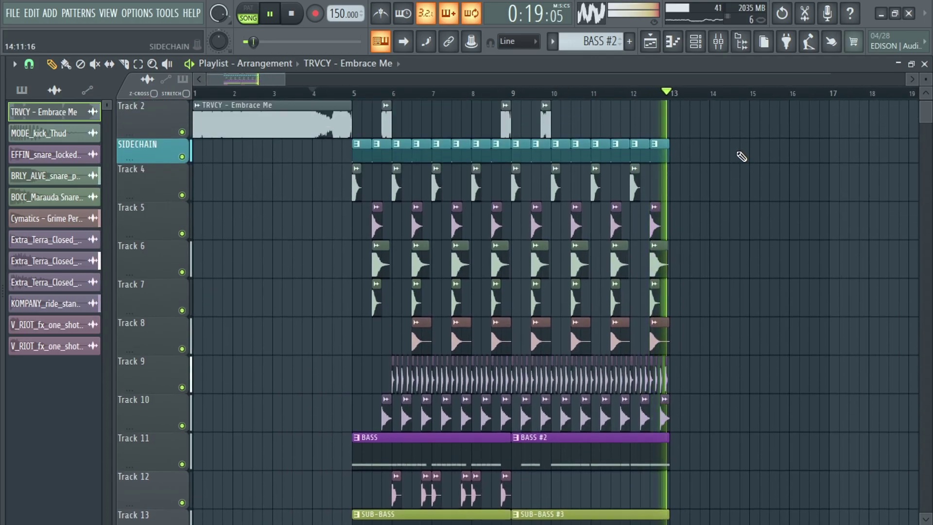